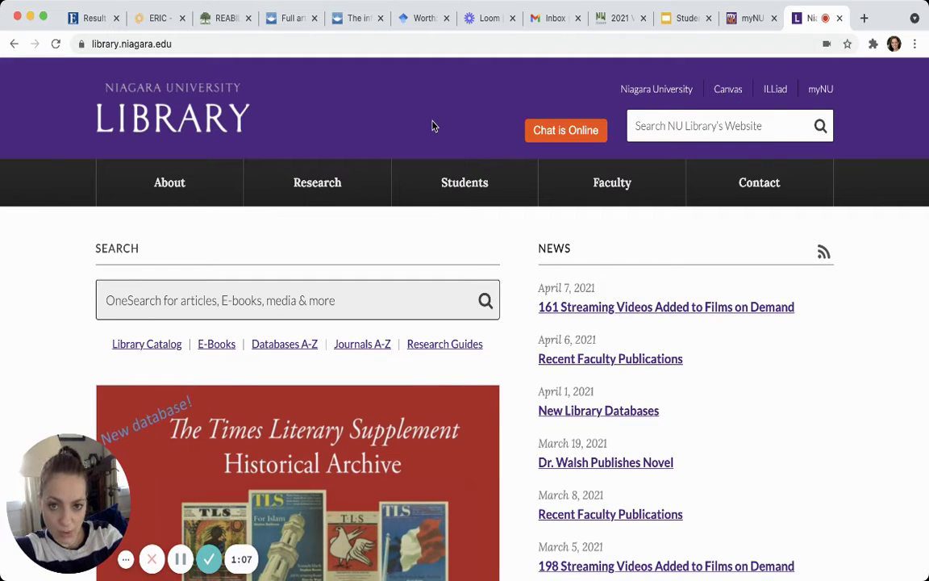
View the library's A-Z Databases list and return to the library home page
{"action": "mouse_move", "coordinate": [311, 183]}
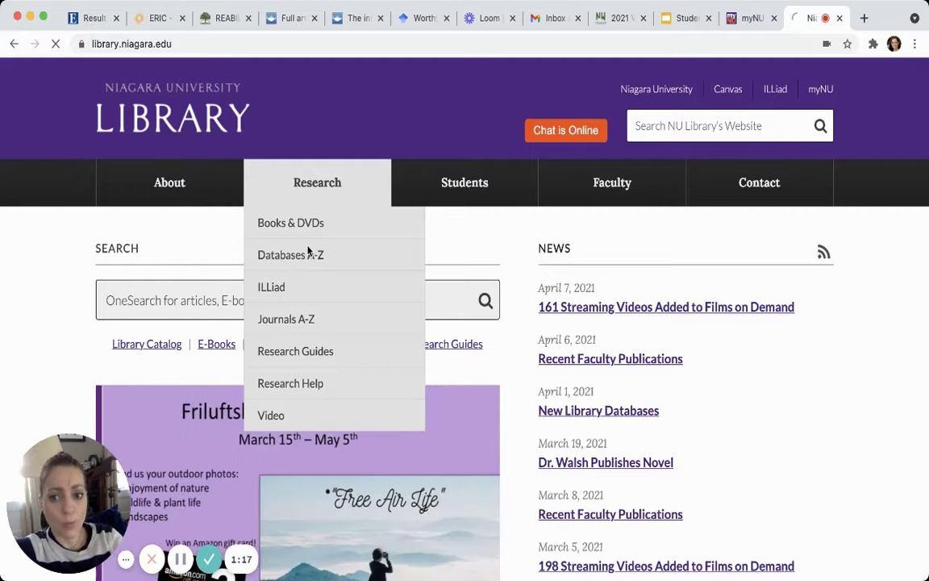
{"action": "left_click", "coordinate": [308, 253]}
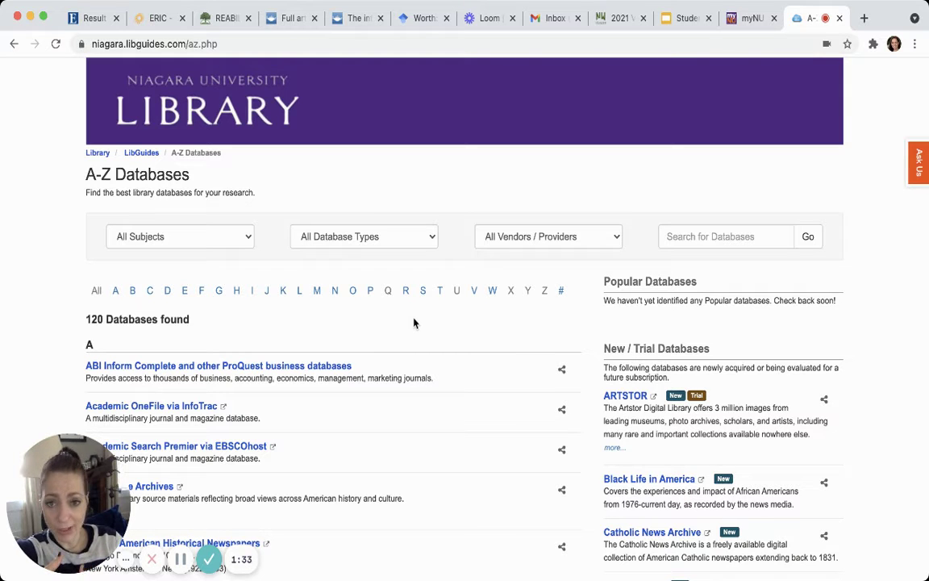
{"action": "left_click", "coordinate": [13, 44]}
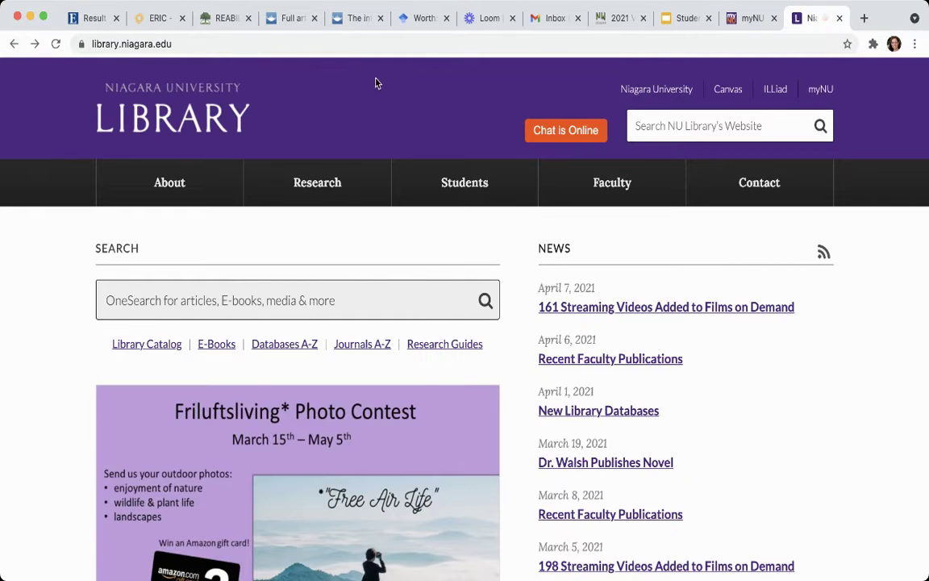
Open the Education Research guide under the Education subject in the library's Research Guides
{"action": "mouse_move", "coordinate": [295, 205]}
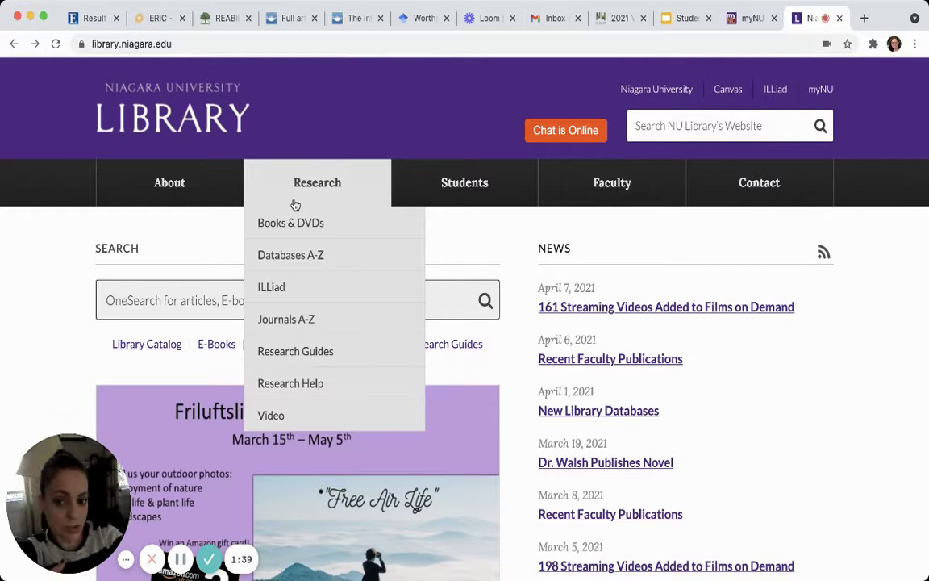
{"action": "left_click", "coordinate": [286, 353]}
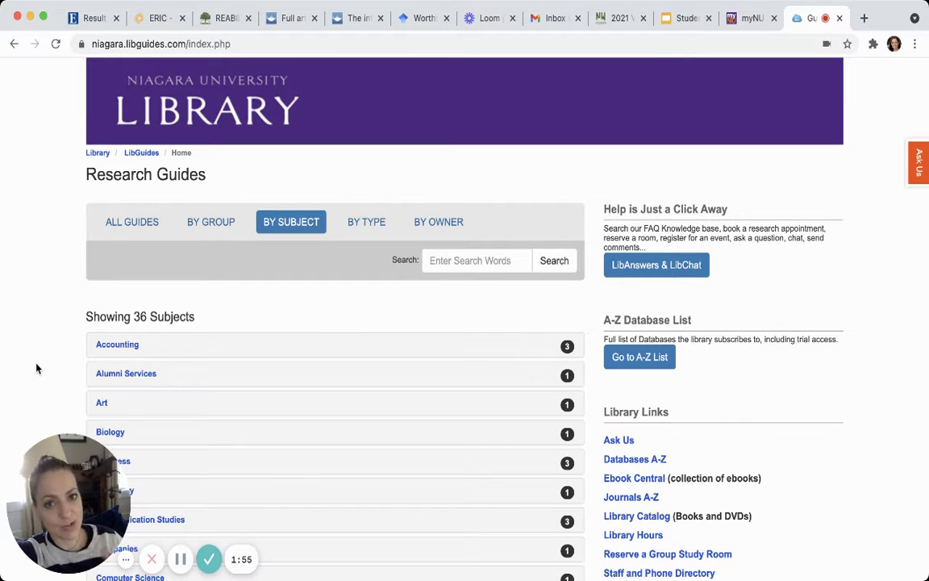
{"action": "scroll", "coordinate": [36, 369], "scroll_direction": "down", "scroll_amount": 6}
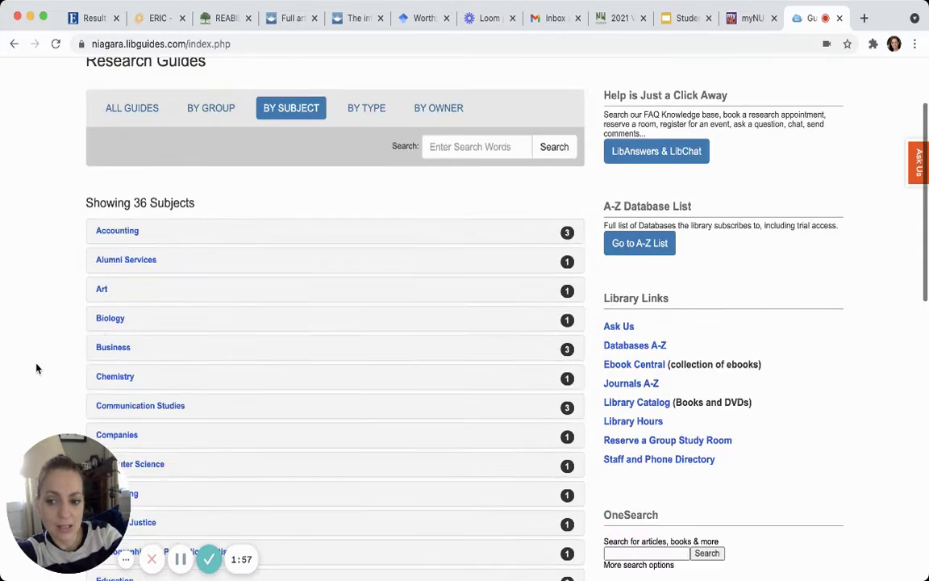
{"action": "scroll", "coordinate": [36, 369], "scroll_direction": "down", "scroll_amount": 2}
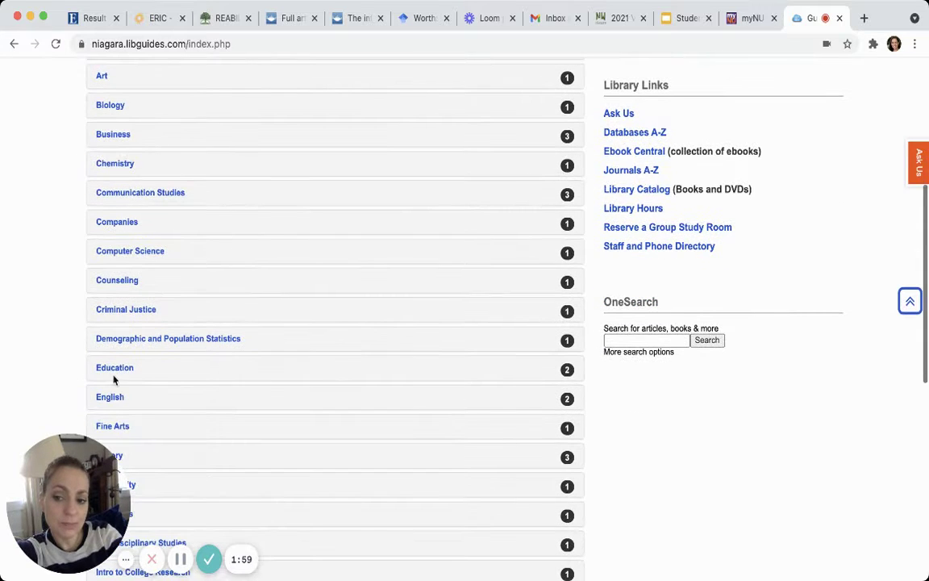
{"action": "left_click", "coordinate": [115, 369]}
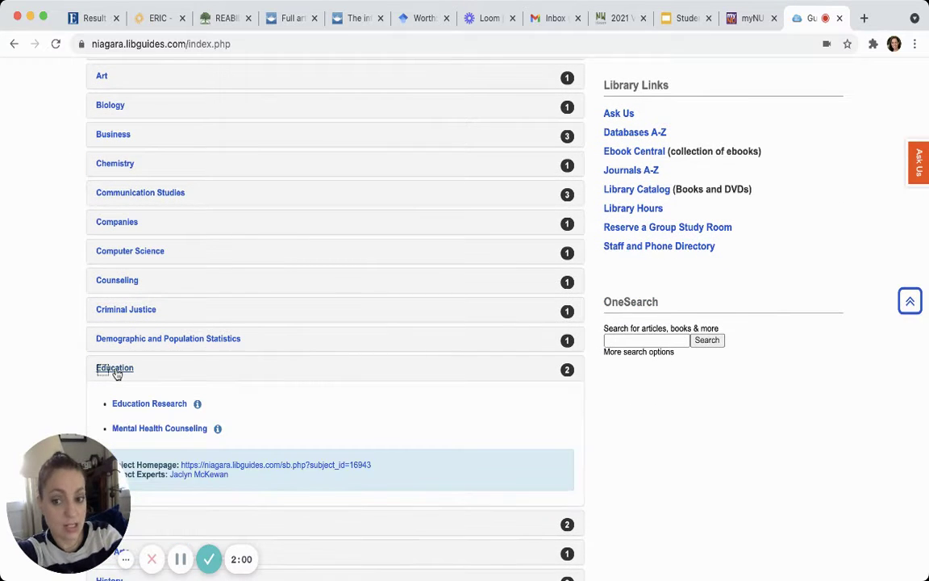
{"action": "left_click", "coordinate": [147, 404]}
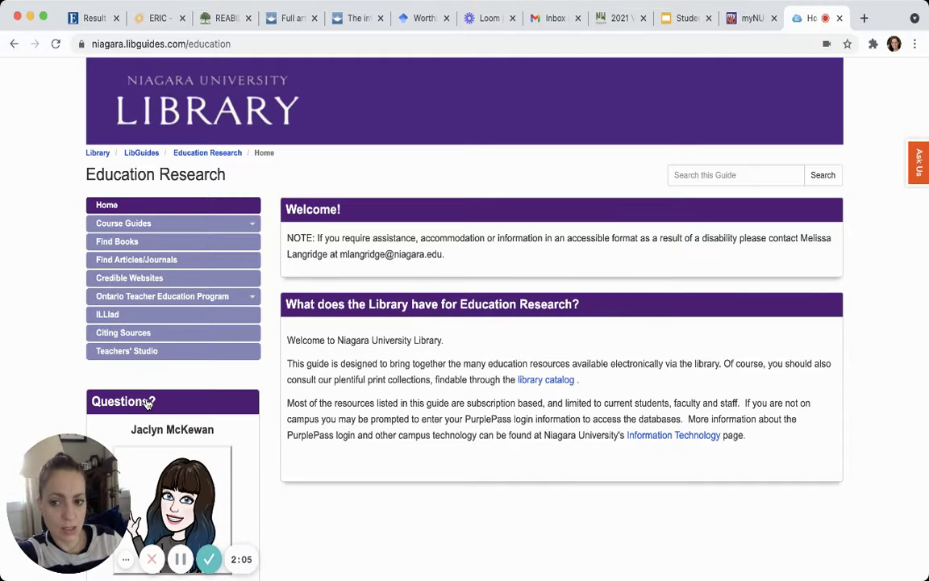
Look over the guide's librarian contact box and open its Find Articles/Journals page
{"action": "scroll", "coordinate": [147, 403], "scroll_direction": "down", "scroll_amount": 3}
{"action": "scroll", "coordinate": [147, 403], "scroll_direction": "down", "scroll_amount": 2}
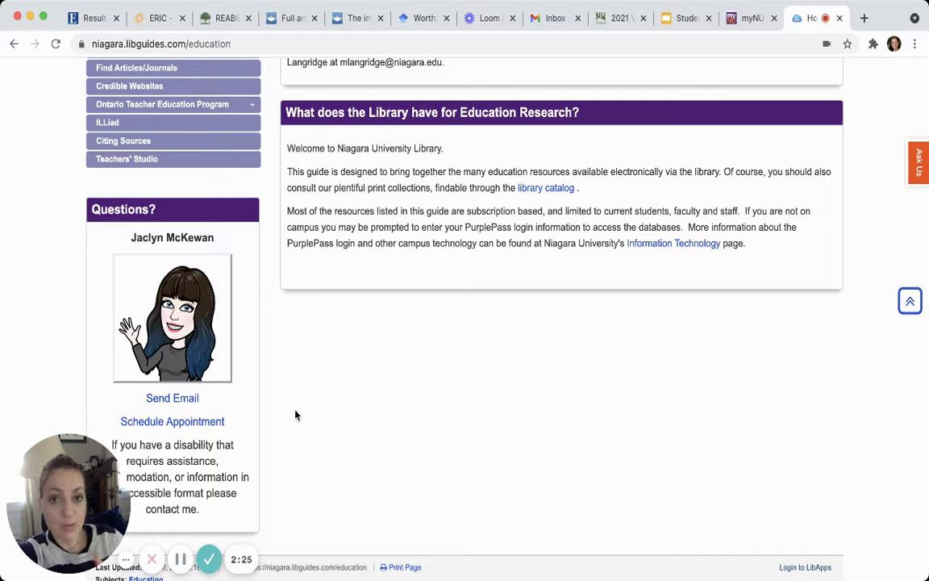
{"action": "scroll", "coordinate": [295, 415], "scroll_direction": "up", "scroll_amount": 3}
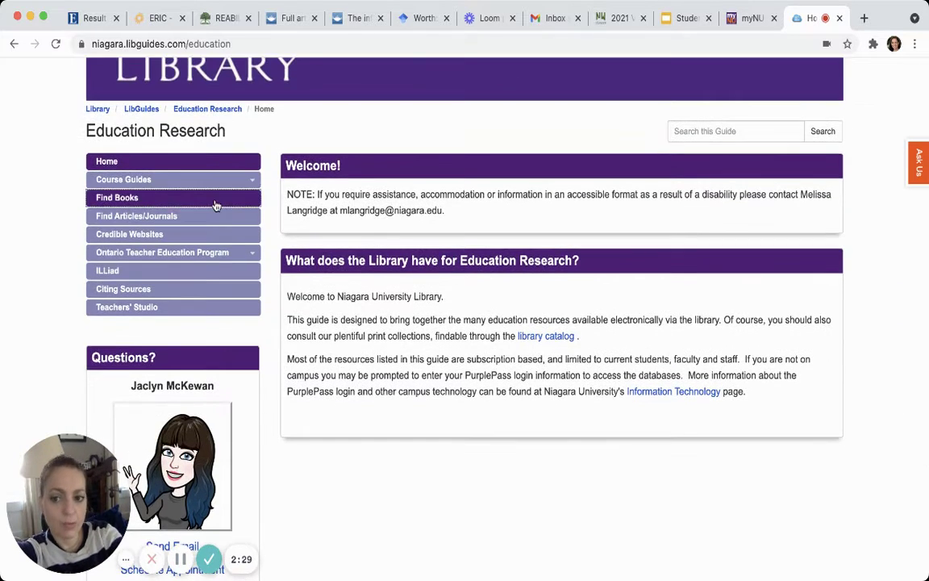
{"action": "left_click", "coordinate": [179, 223]}
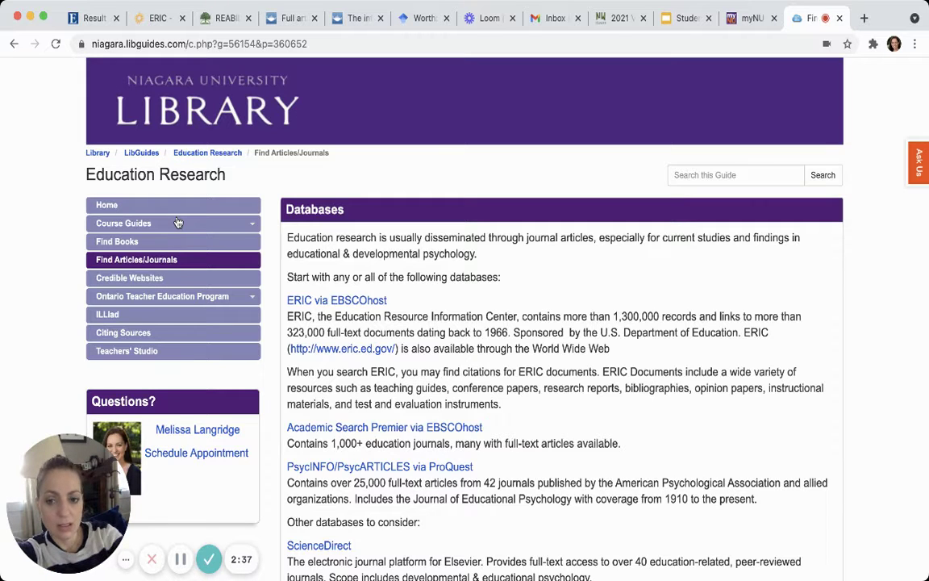
Look through the recommended education databases and open ERIC via EBSCOhost
{"action": "scroll", "coordinate": [273, 335], "scroll_direction": "down", "scroll_amount": 5}
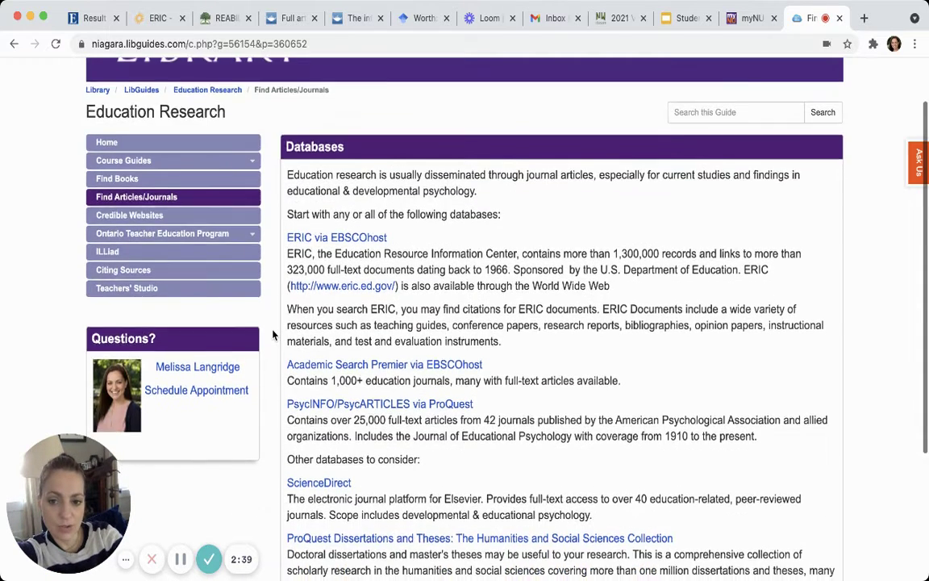
{"action": "scroll", "coordinate": [272, 335], "scroll_direction": "down", "scroll_amount": 2}
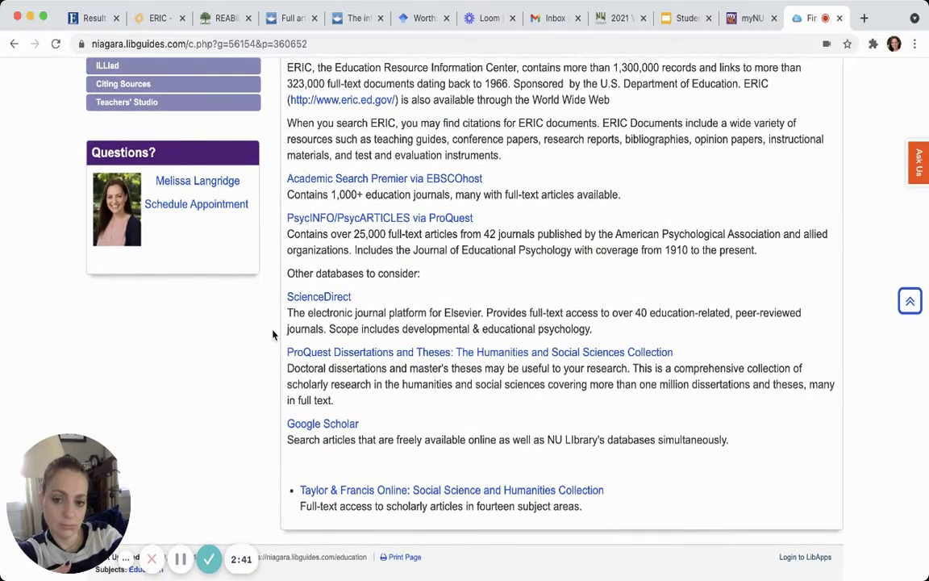
{"action": "scroll", "coordinate": [273, 335], "scroll_direction": "up", "scroll_amount": 3}
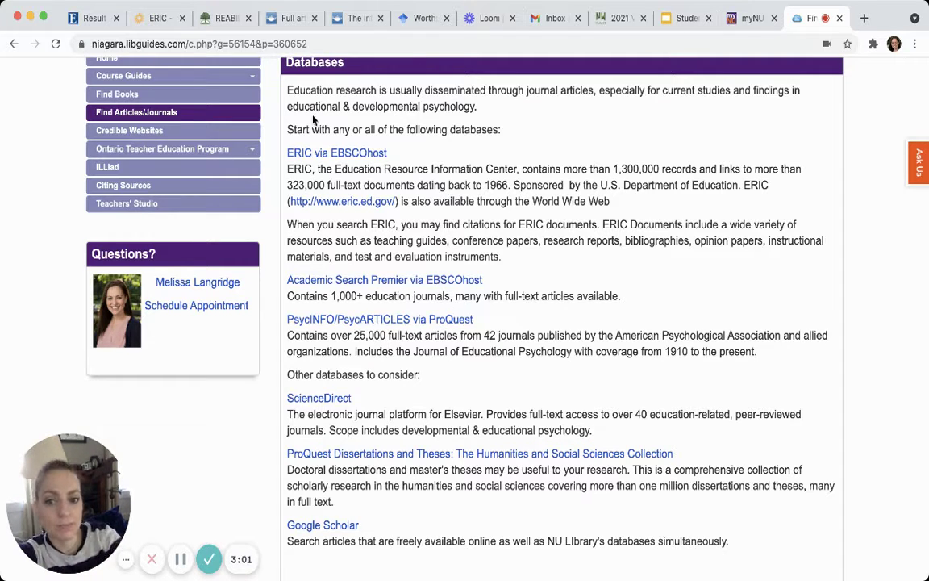
{"action": "left_click", "coordinate": [325, 156]}
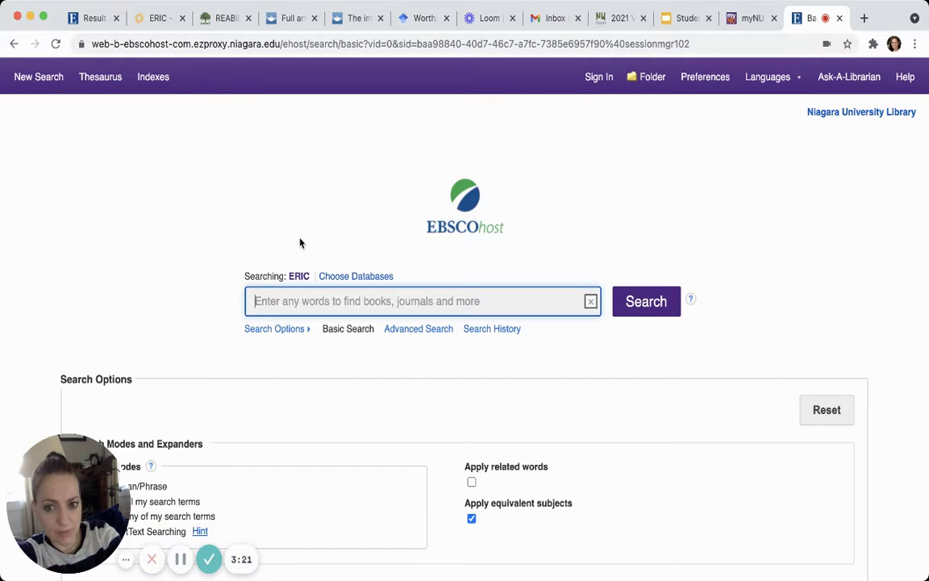
Add Academic Search Premier and Library, Information Science & Technology Abstracts to the databases being searched
{"action": "left_click", "coordinate": [347, 278]}
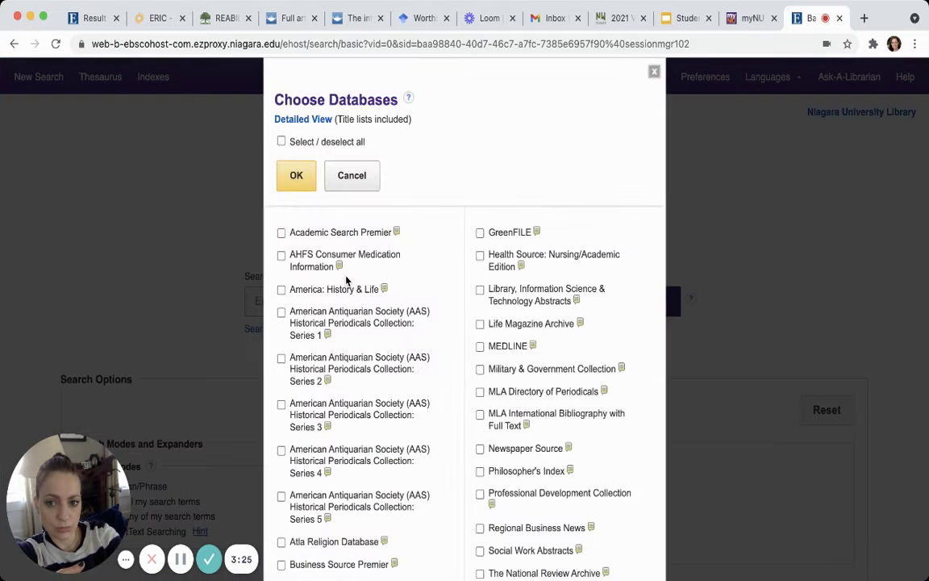
{"action": "left_click", "coordinate": [280, 233]}
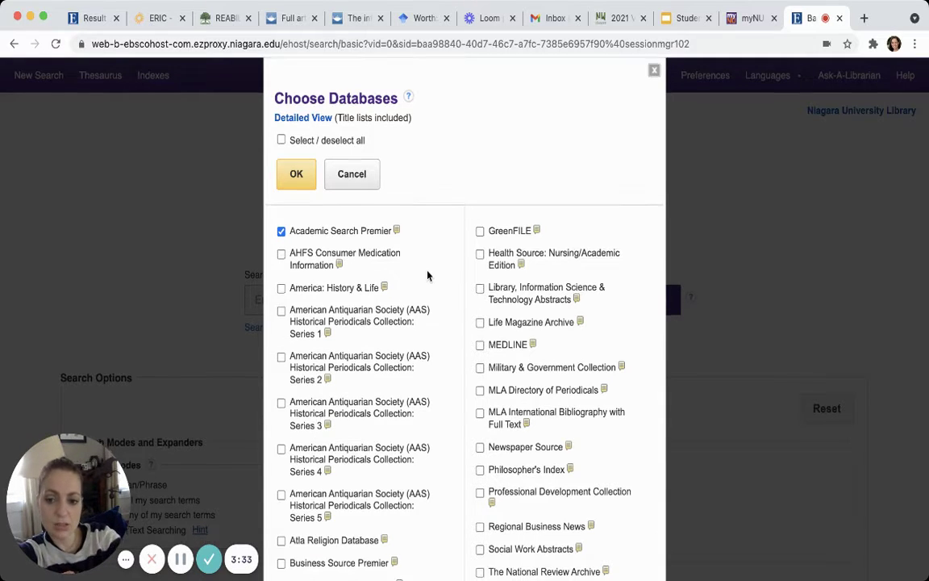
{"action": "scroll", "coordinate": [428, 276], "scroll_direction": "down", "scroll_amount": 5}
{"action": "scroll", "coordinate": [428, 276], "scroll_direction": "up", "scroll_amount": 3}
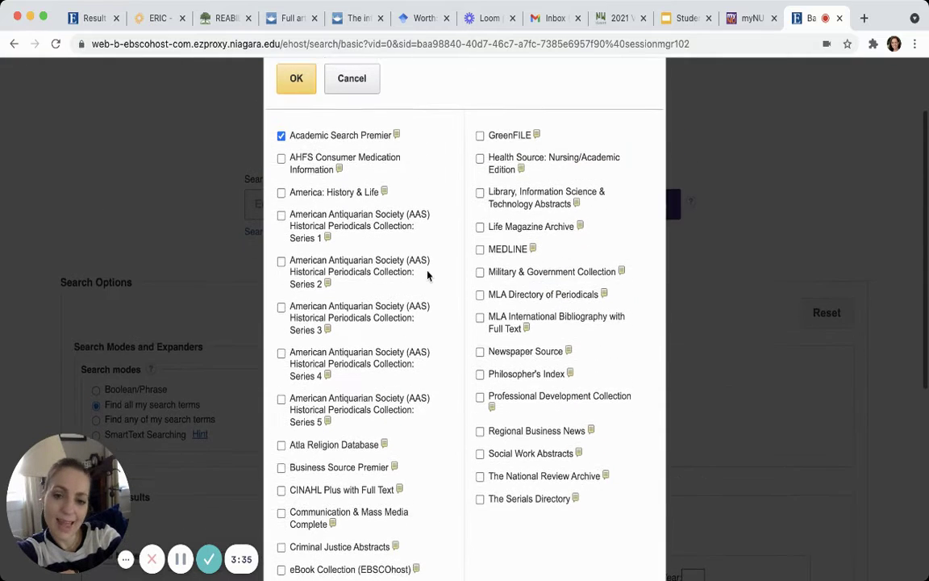
{"action": "left_click", "coordinate": [480, 207]}
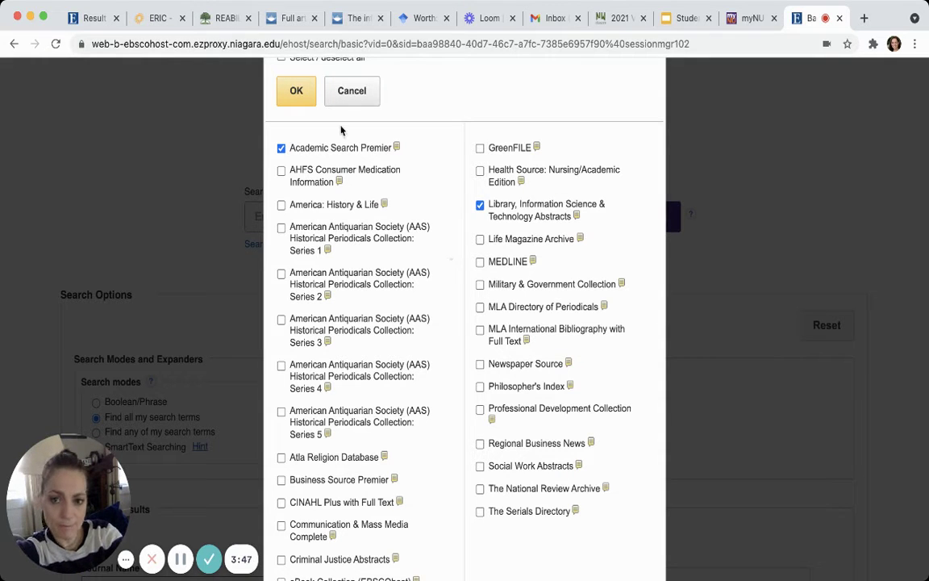
{"action": "left_click", "coordinate": [296, 90]}
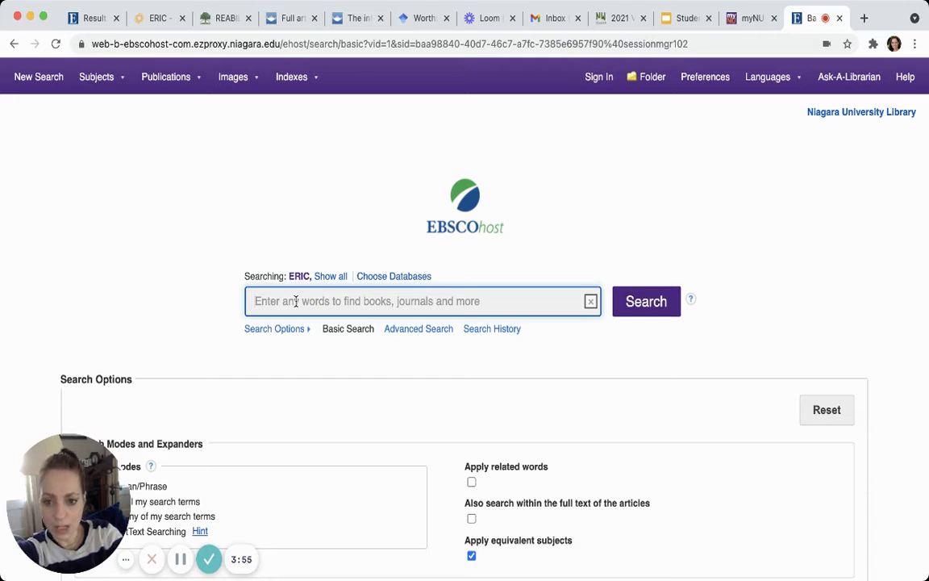
Search for the exact phrase "motivational pedagogy" and examine the result's journal title and subject terms
{"action": "type", "text": "\"m"}
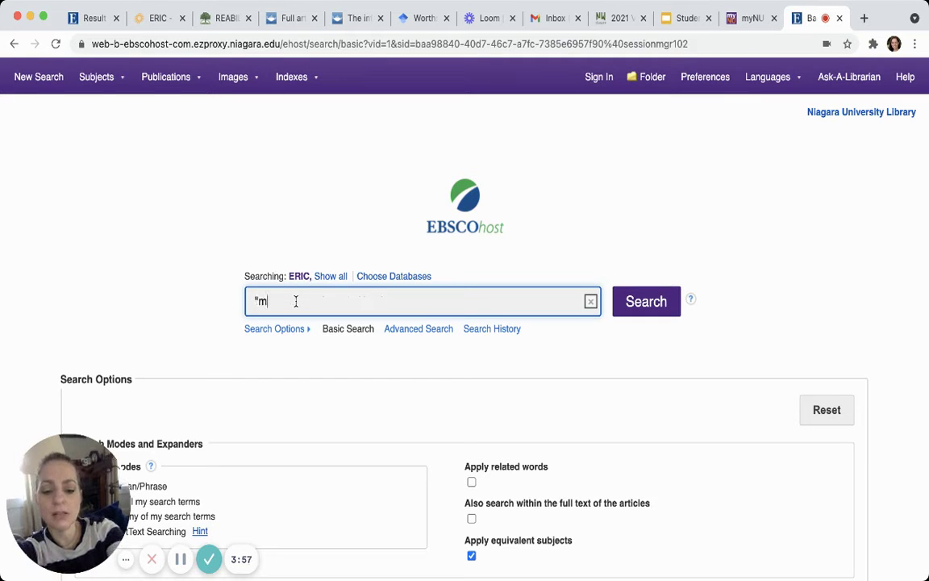
{"action": "type", "text": "otivational"}
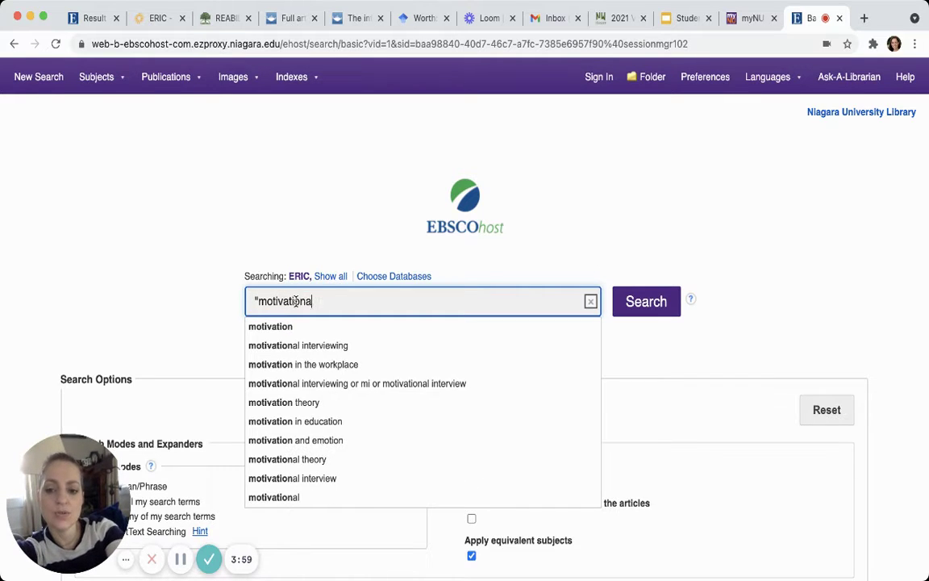
{"action": "type", "text": " ped"}
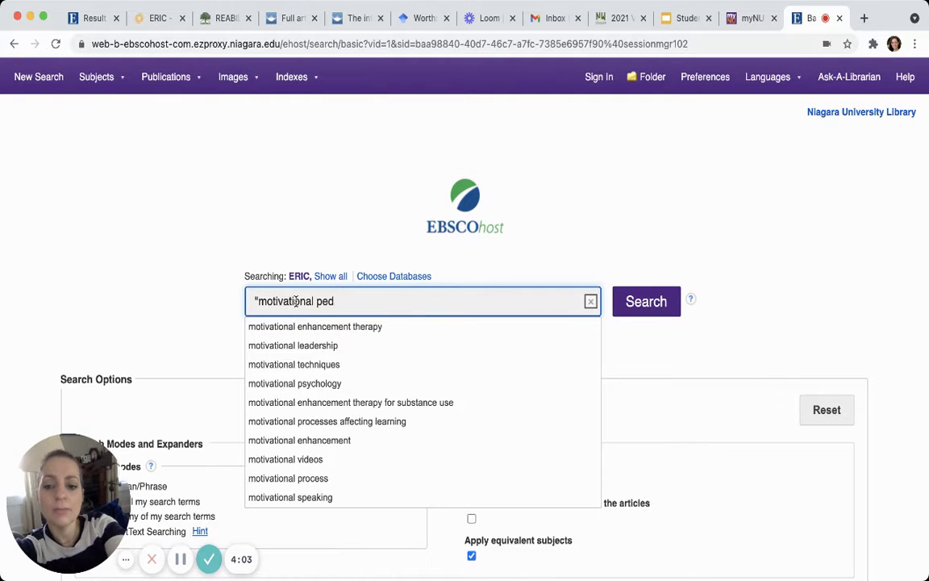
{"action": "type", "text": "agog"}
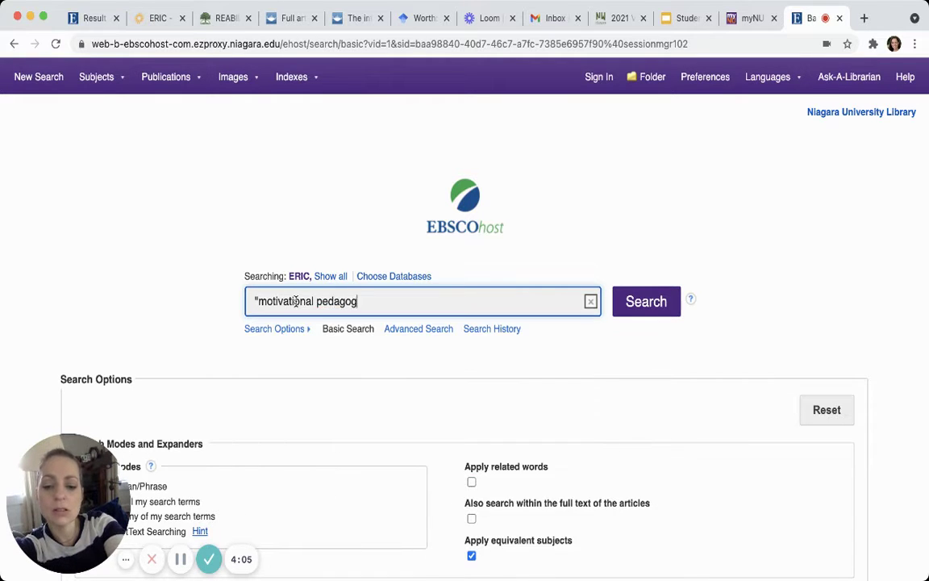
{"action": "type", "text": "y\""}
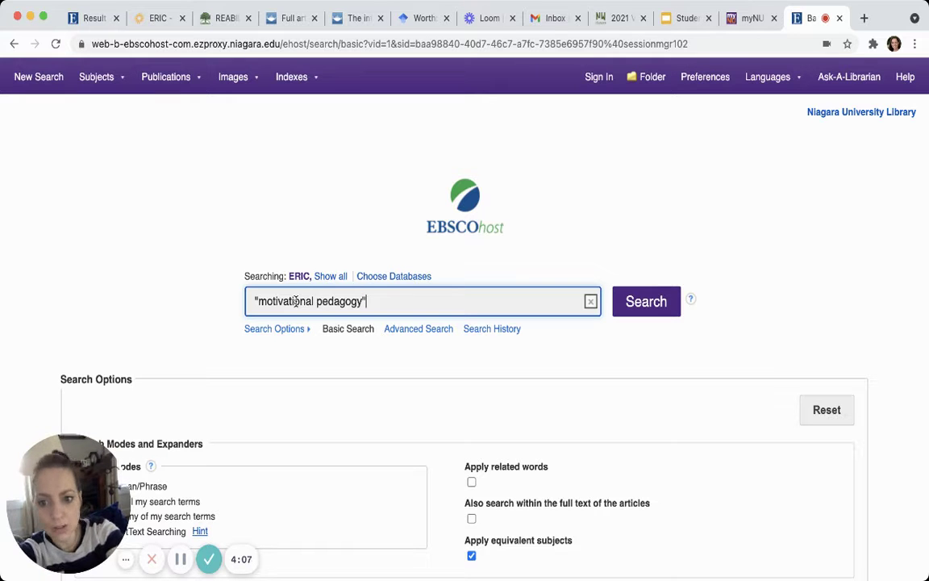
{"action": "key", "text": "Return"}
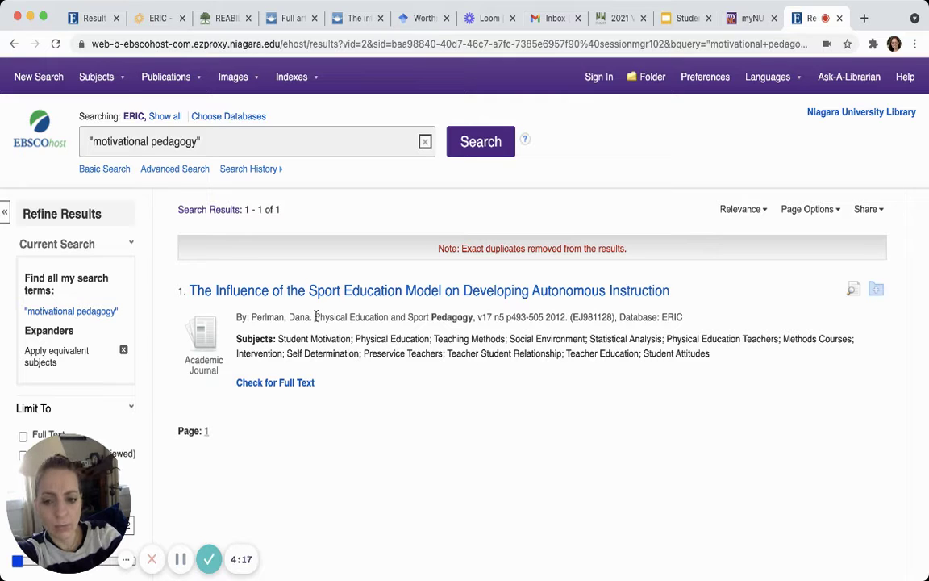
{"action": "left_click_drag", "start_coordinate": [316, 316], "coordinate": [473, 319]}
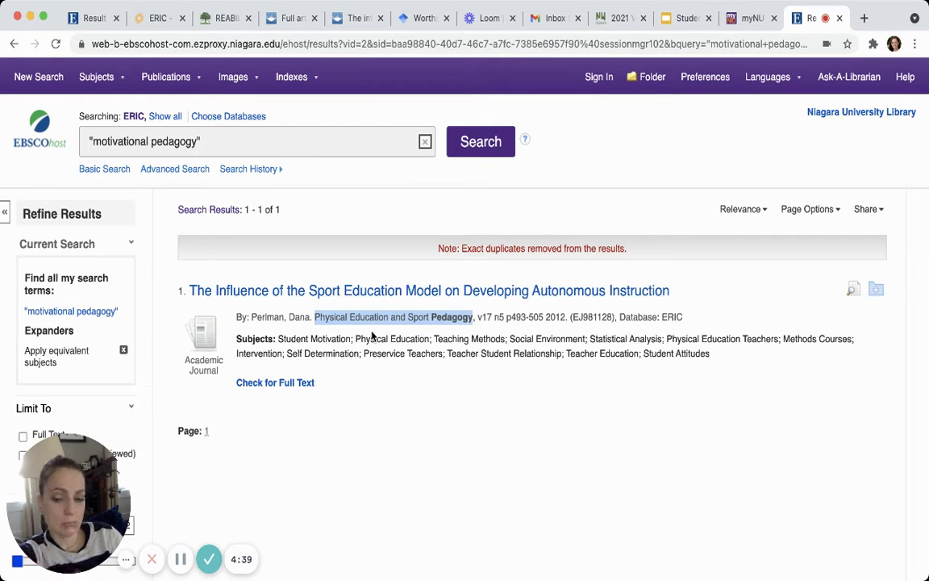
{"action": "double_click", "coordinate": [257, 340]}
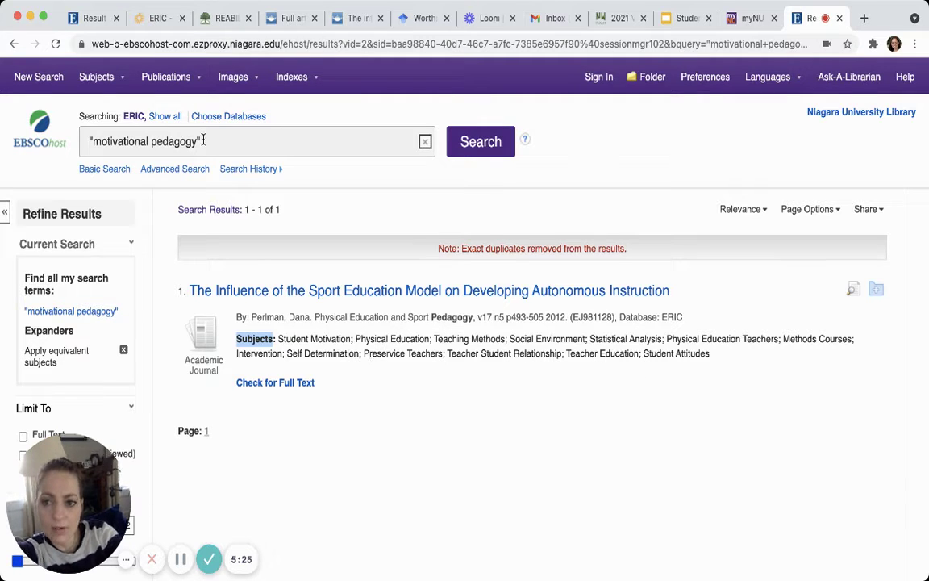
Replace the current query with "student motivation" and "teaching methods" as two exact phrases and run the search
{"action": "left_click_drag", "start_coordinate": [202, 141], "coordinate": [97, 143]}
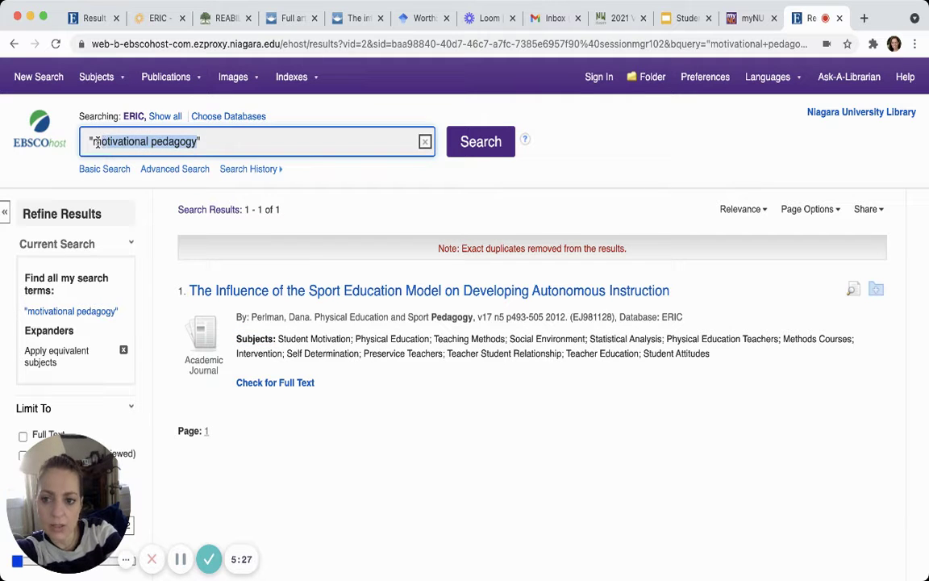
{"action": "key", "text": "BackSpace"}
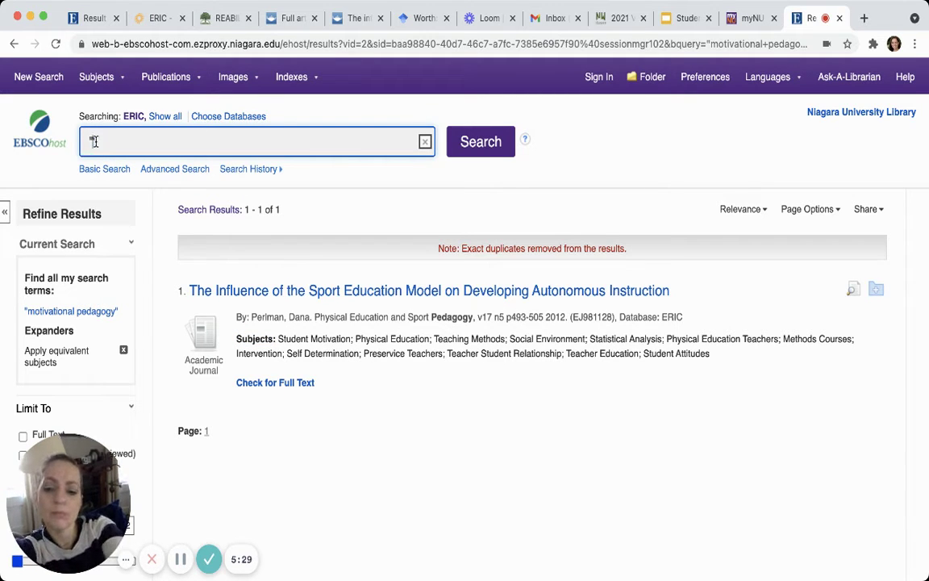
{"action": "type", "text": "student m"}
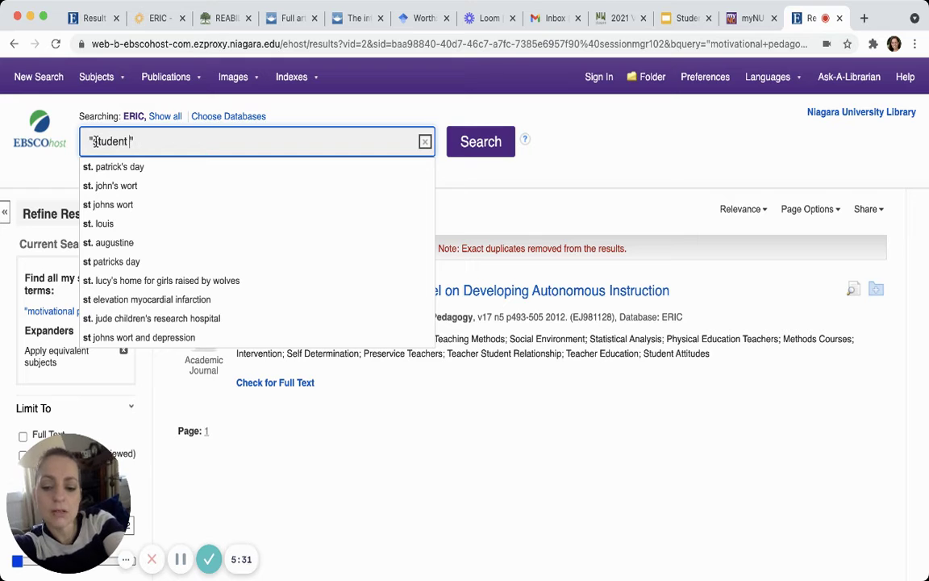
{"action": "type", "text": "otivation "}
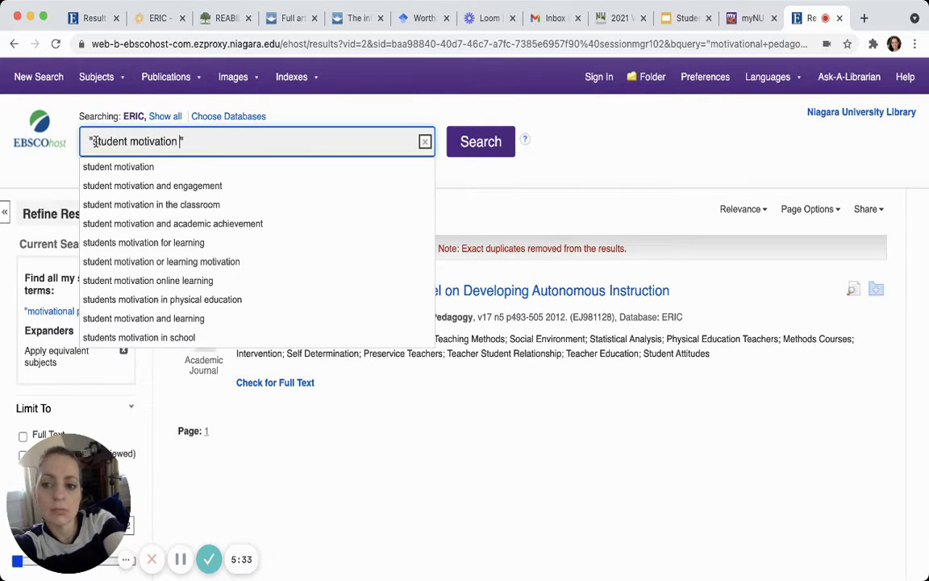
{"action": "type", "text": "\" a"}
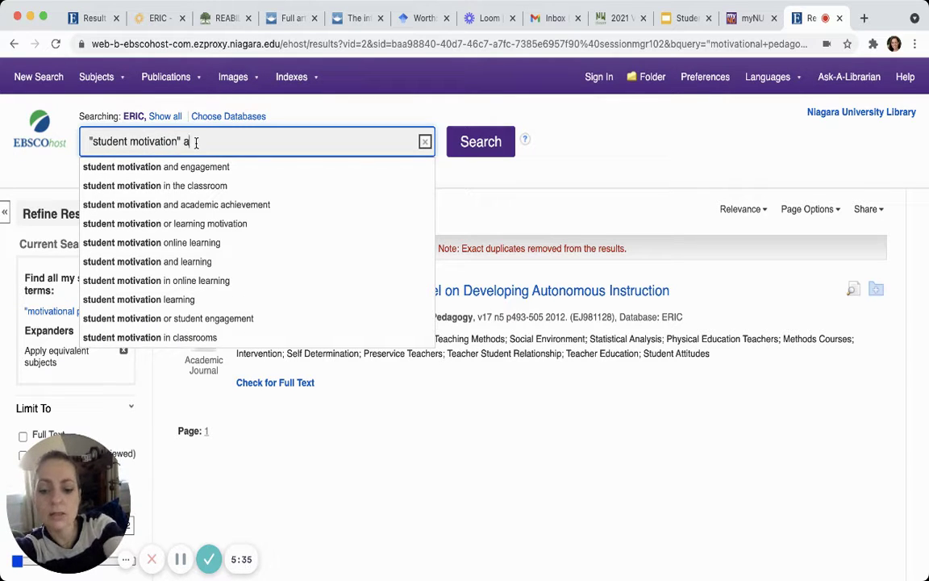
{"action": "type", "text": "nd \"teach"}
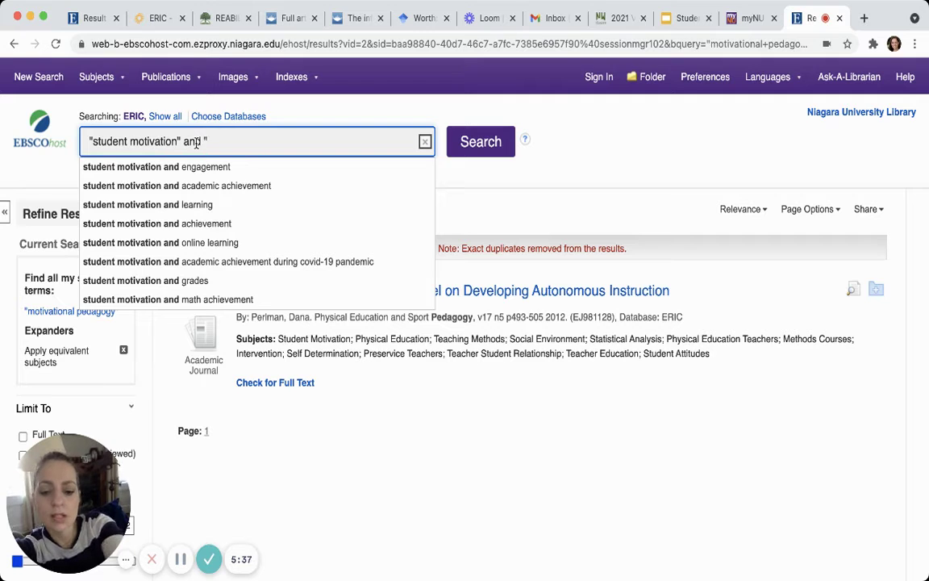
{"action": "type", "text": "ing me"}
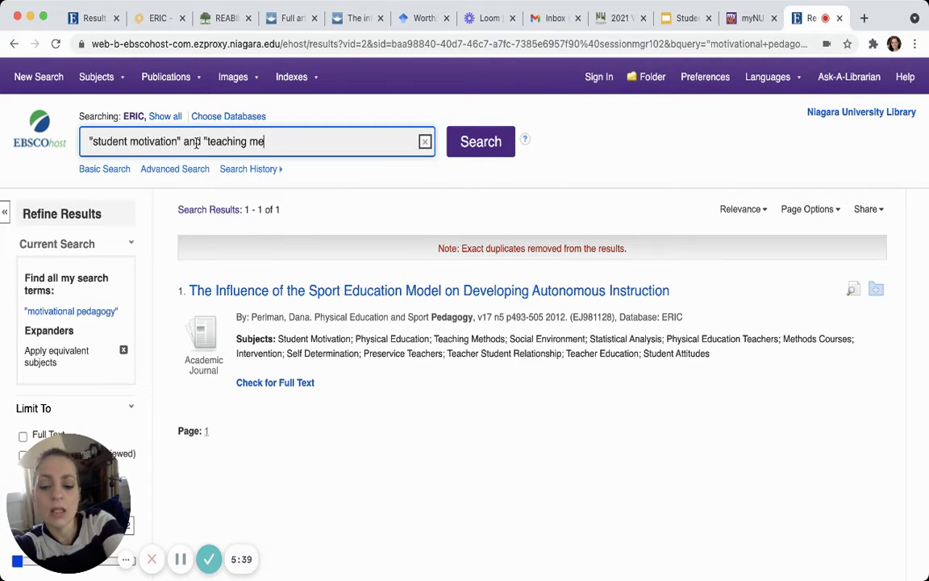
{"action": "type", "text": "thods\""}
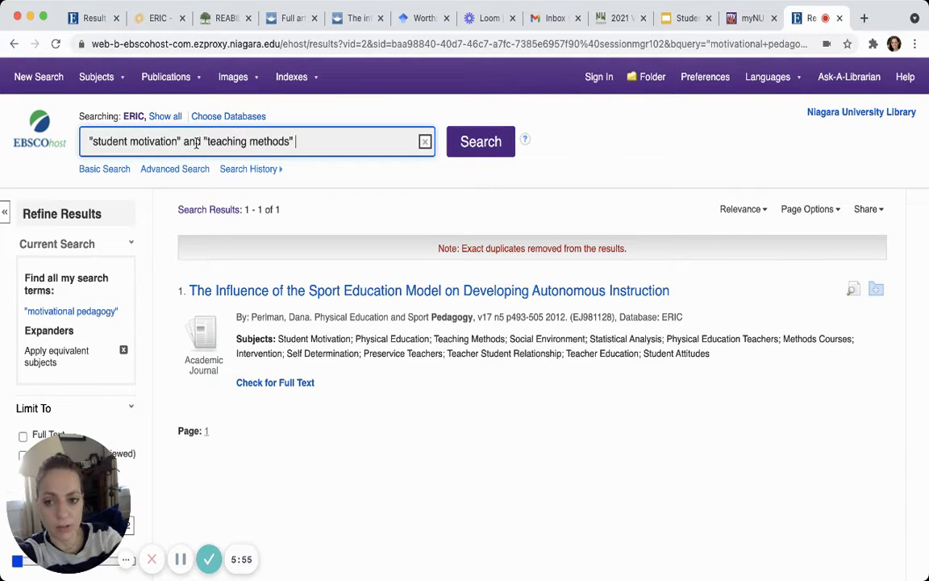
{"action": "left_click", "coordinate": [473, 154]}
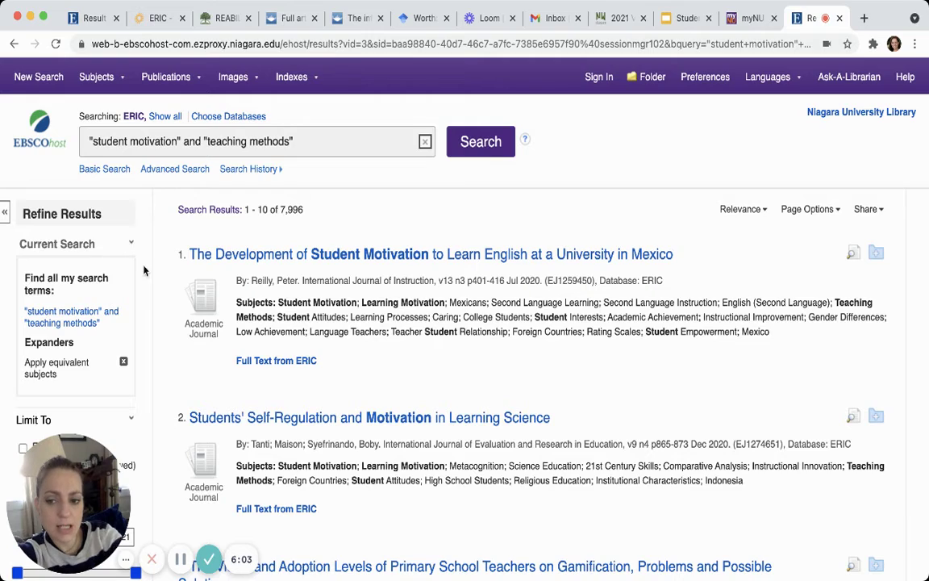
Limit the search results to scholarly (peer reviewed) journals
{"action": "scroll", "coordinate": [138, 285], "scroll_direction": "down", "scroll_amount": 4}
{"action": "scroll", "coordinate": [141, 294], "scroll_direction": "down", "scroll_amount": 1}
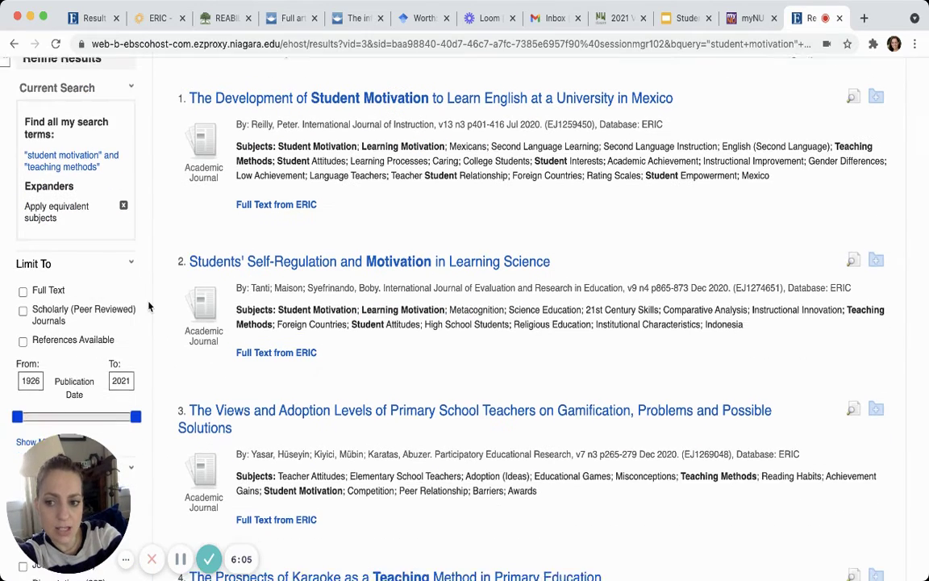
{"action": "left_click", "coordinate": [24, 300]}
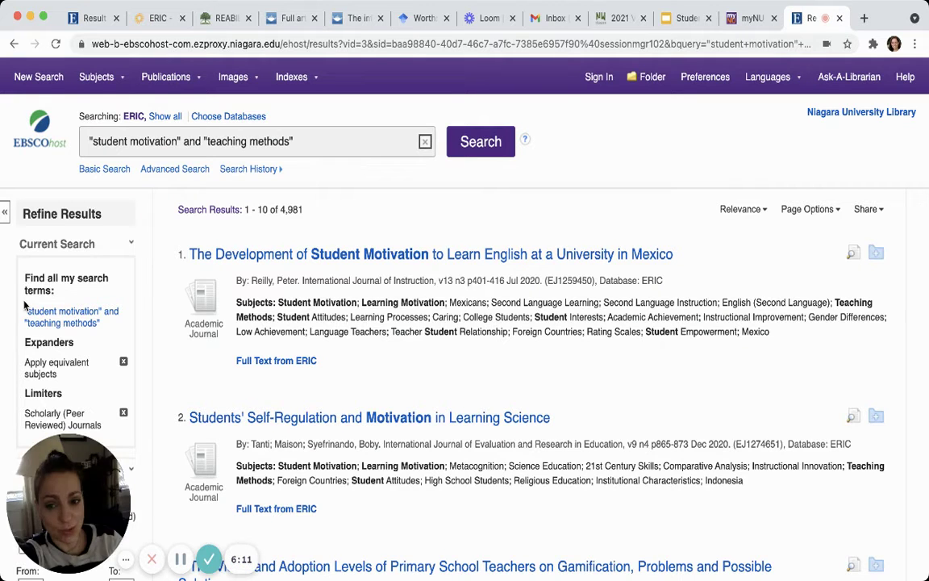
Set the publication date range to start in 2015 and apply it to the results
{"action": "scroll", "coordinate": [24, 305], "scroll_direction": "down", "scroll_amount": 5}
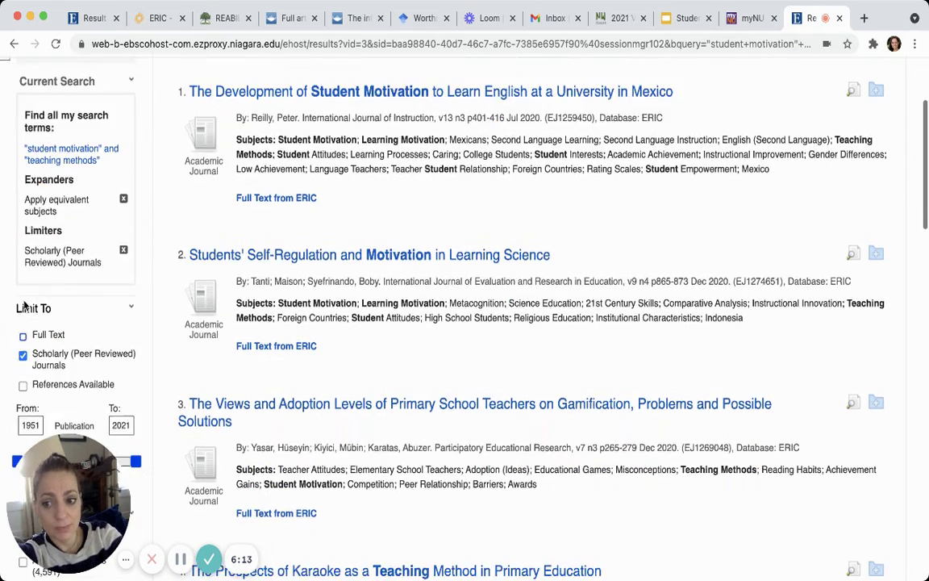
{"action": "left_click", "coordinate": [38, 332]}
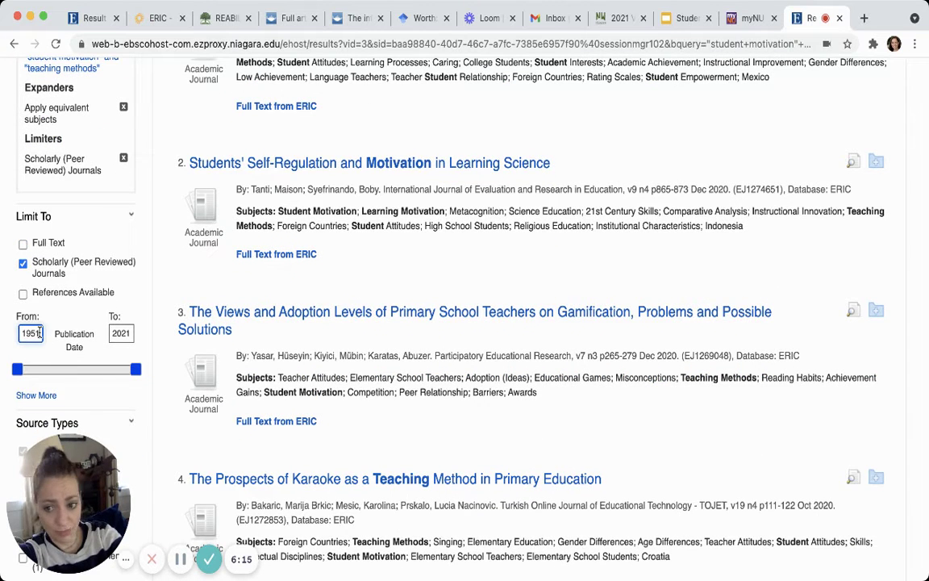
{"action": "key", "text": "BackSpace"}
{"action": "key", "text": "BackSpace"}
{"action": "key", "text": "BackSpace"}
{"action": "key", "text": "BackSpace"}
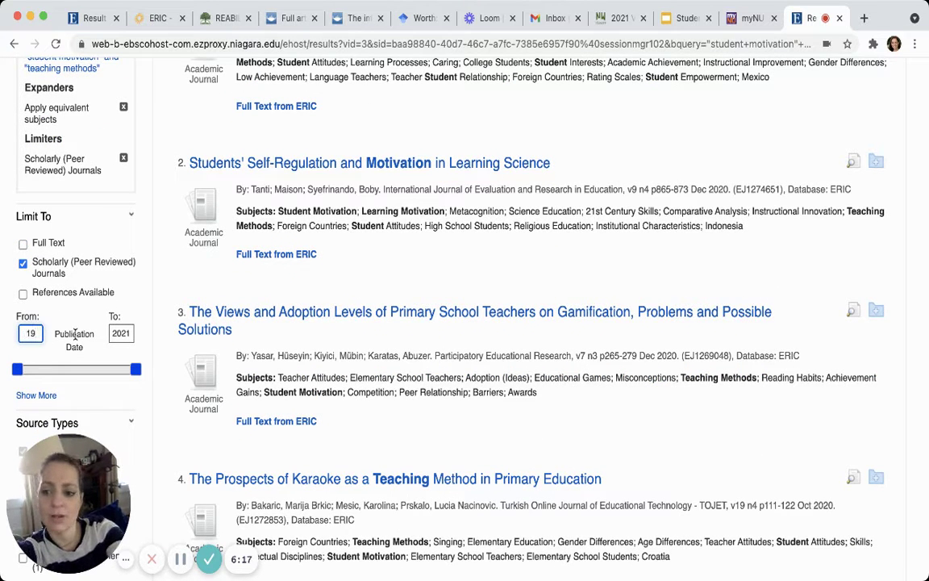
{"action": "type", "text": "2015"}
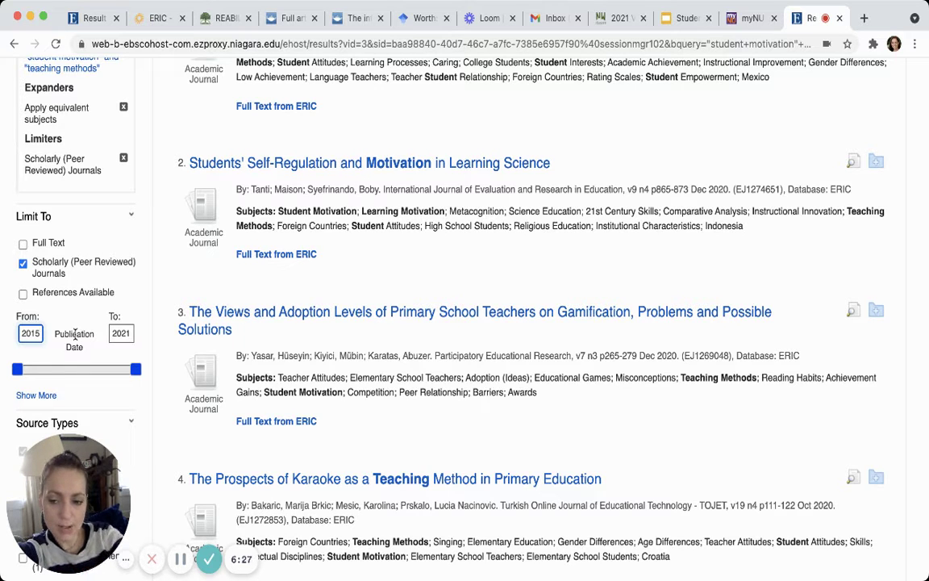
{"action": "key", "text": "Return"}
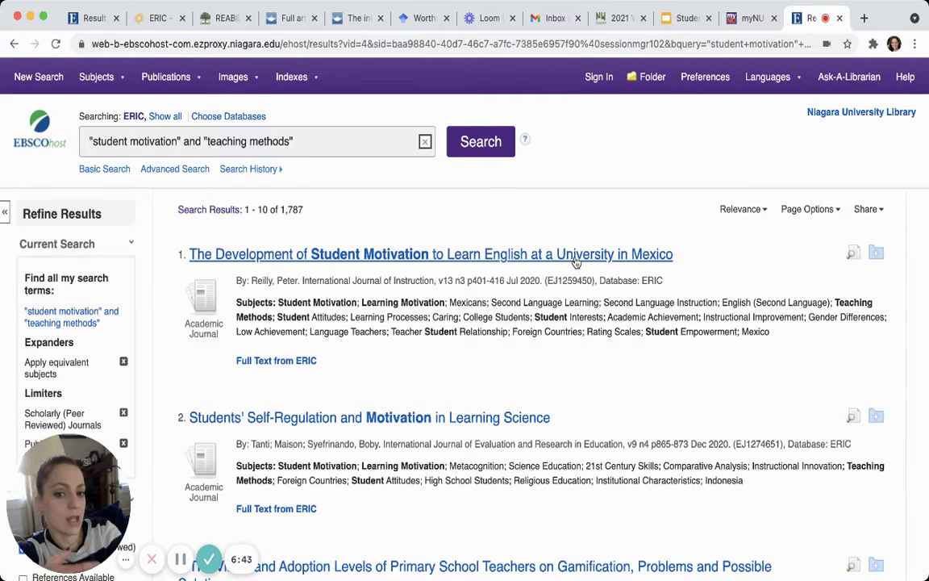
Add "and library" to the end of the existing query and rerun the search
{"action": "scroll", "coordinate": [516, 331], "scroll_direction": "down", "scroll_amount": 2}
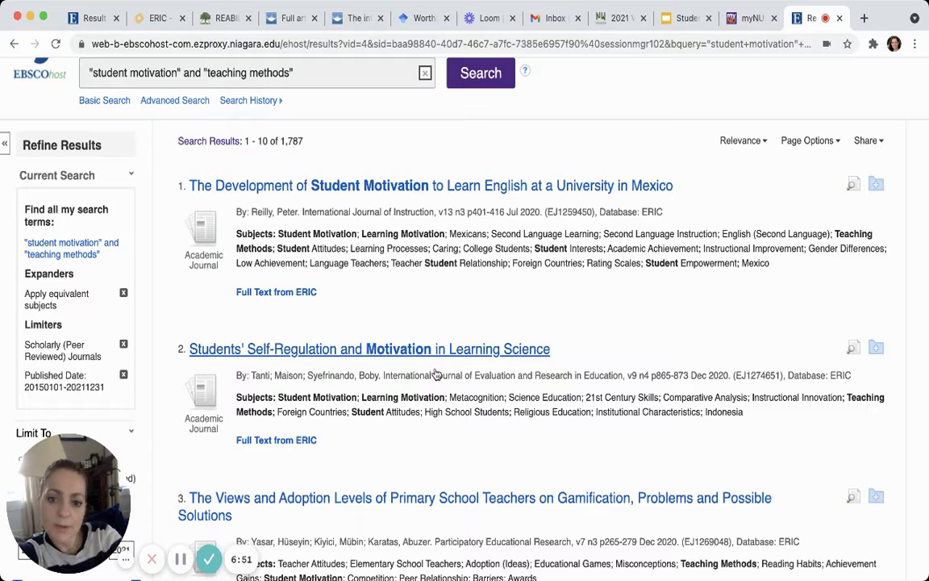
{"action": "scroll", "coordinate": [488, 361], "scroll_direction": "down", "scroll_amount": 3}
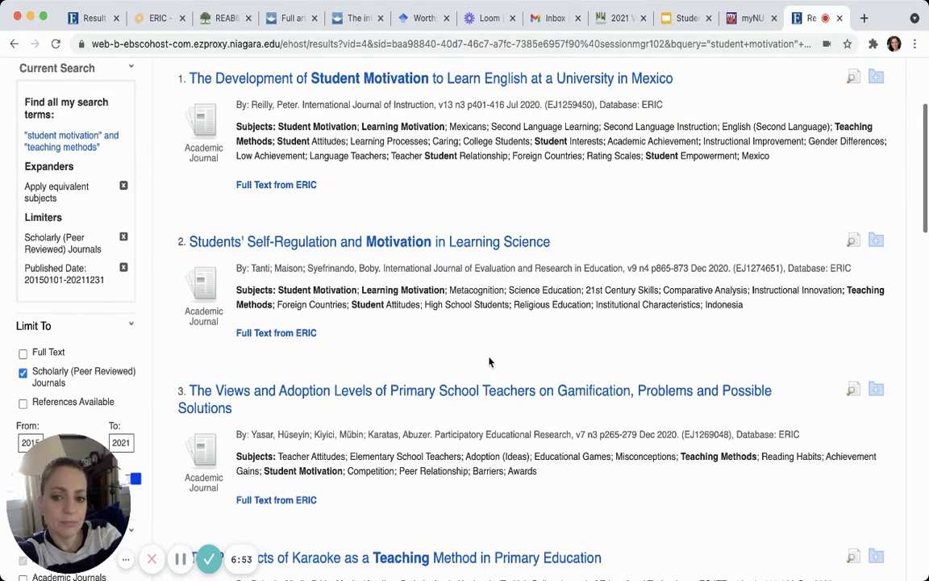
{"action": "scroll", "coordinate": [464, 343], "scroll_direction": "up", "scroll_amount": 5}
{"action": "left_click", "coordinate": [331, 143]}
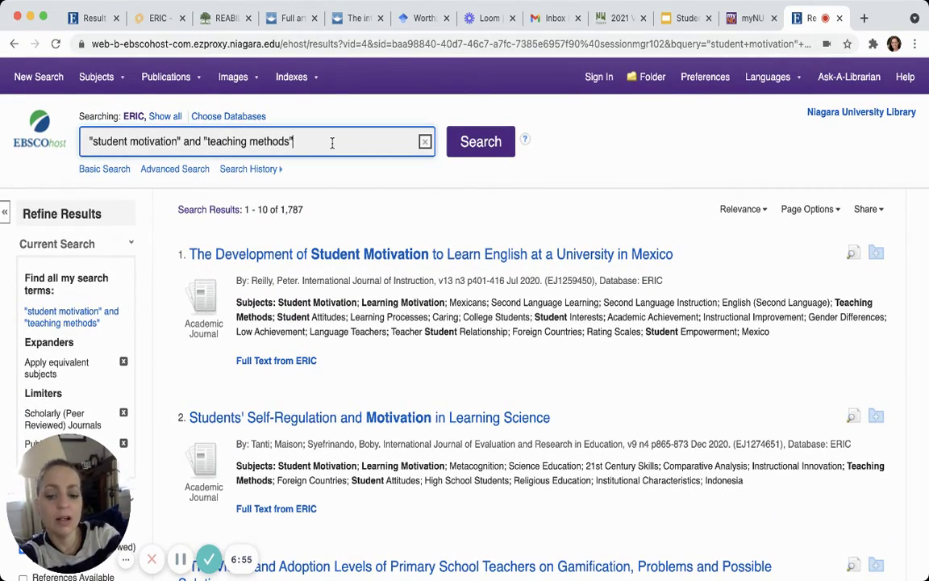
{"action": "type", "text": "and "}
{"action": "type", "text": "library"}
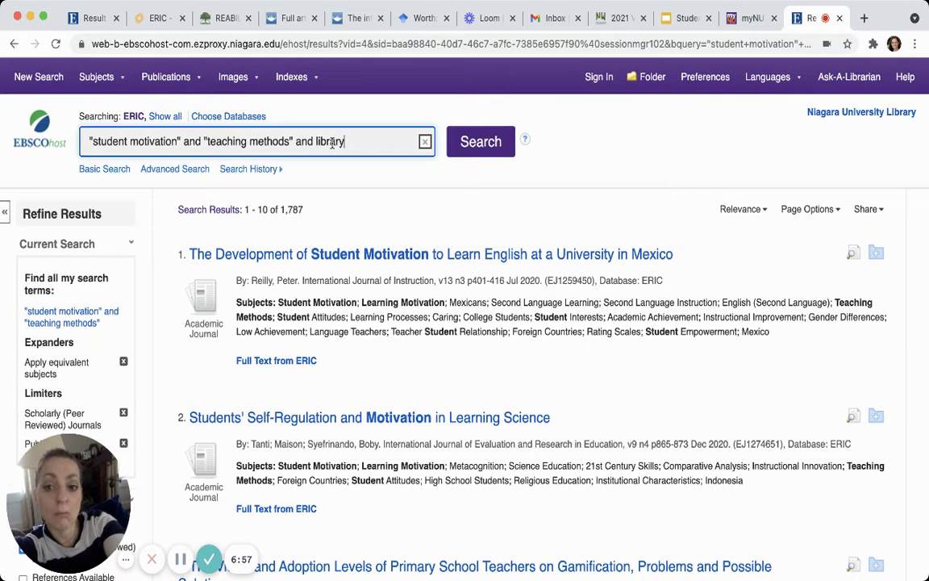
{"action": "key", "text": "Return"}
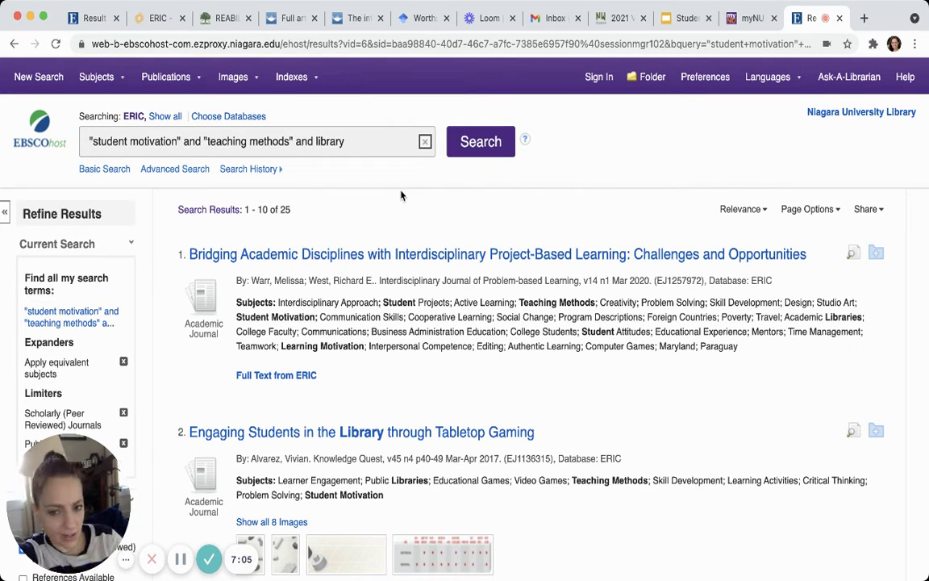
Save the article "Bridging Academic Disciplines with Interdisciplinary Project-Based Learning" to the folder
{"action": "scroll", "coordinate": [401, 195], "scroll_direction": "down", "scroll_amount": 1}
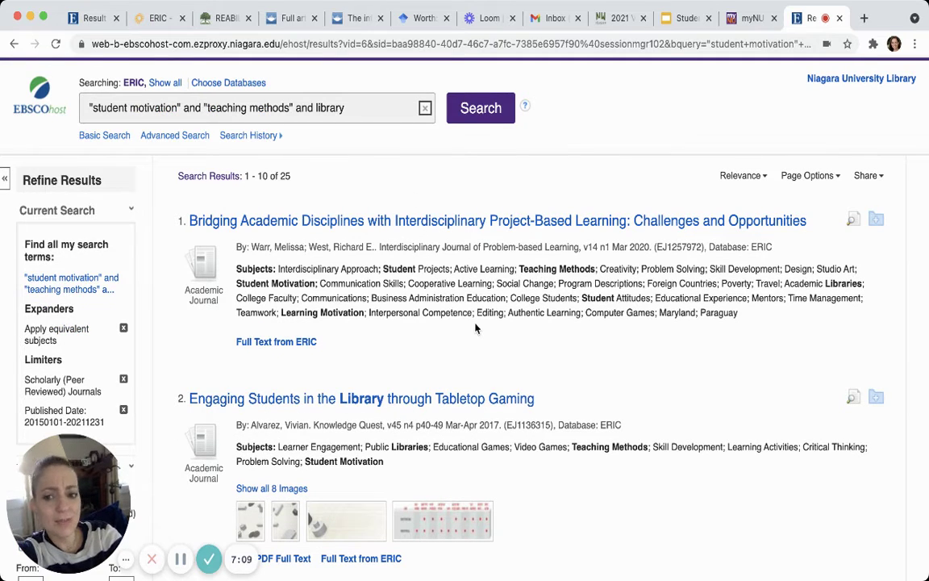
{"action": "left_click", "coordinate": [876, 221]}
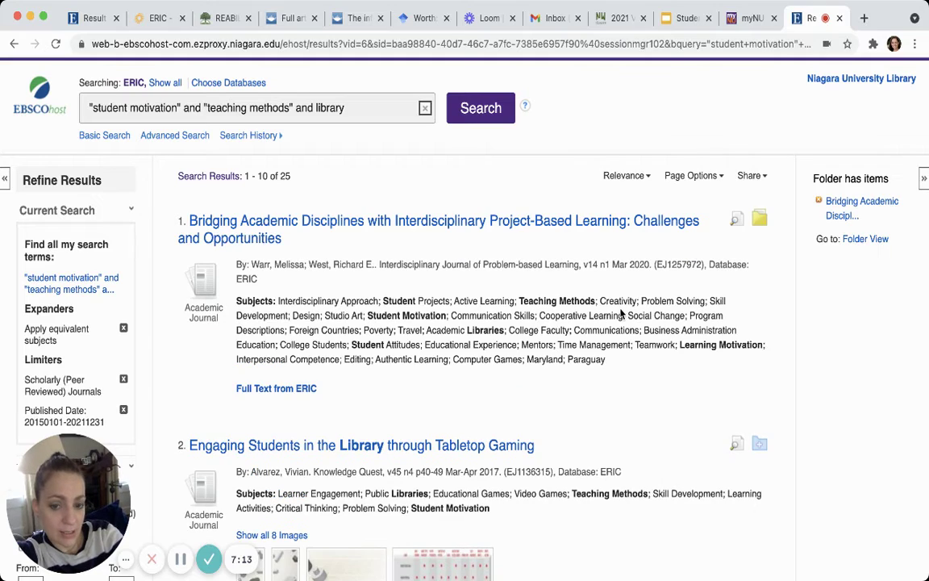
Look through the first few results and examine which full-text options each article offers and the Full Text limiter
{"action": "scroll", "coordinate": [401, 344], "scroll_direction": "down", "scroll_amount": 3}
{"action": "scroll", "coordinate": [392, 305], "scroll_direction": "down", "scroll_amount": 4}
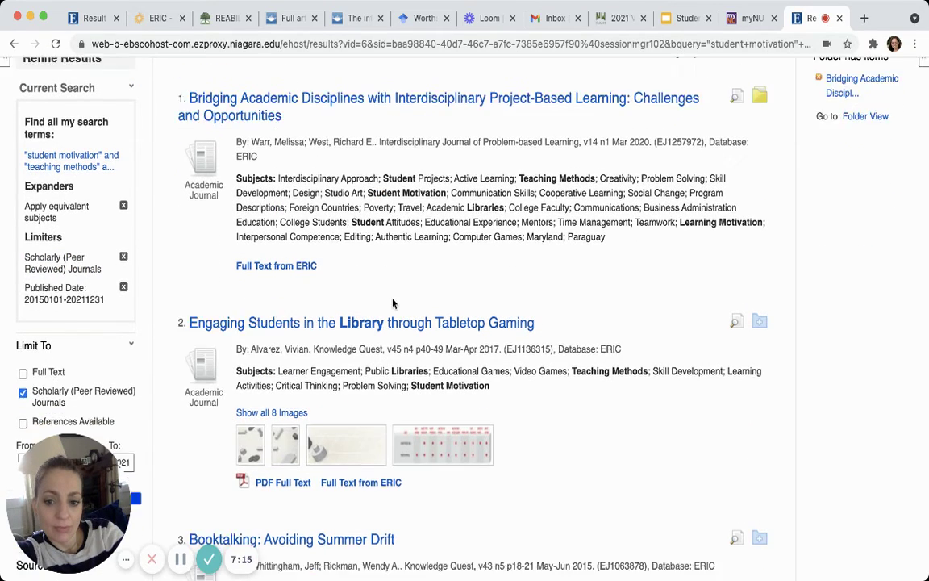
{"action": "scroll", "coordinate": [468, 405], "scroll_direction": "down", "scroll_amount": 5}
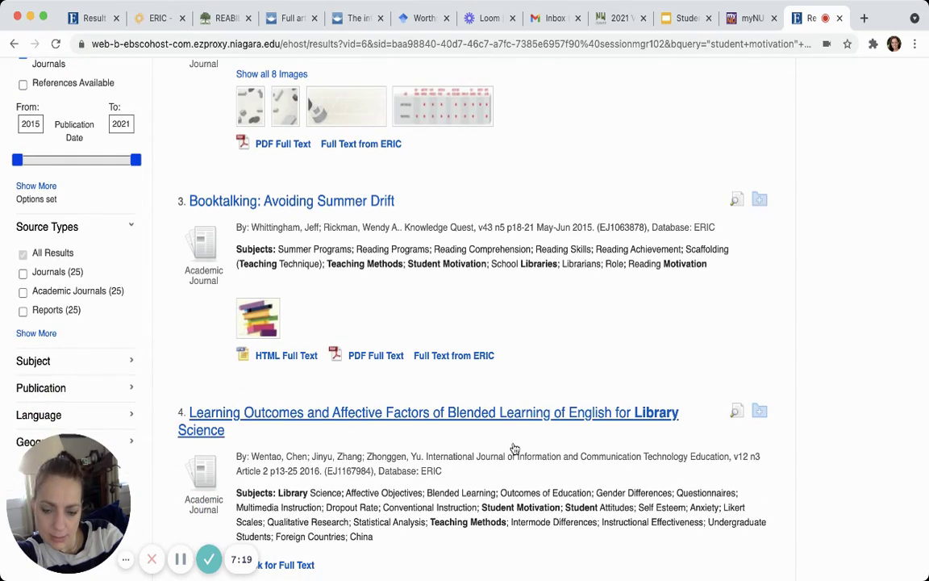
{"action": "scroll", "coordinate": [512, 446], "scroll_direction": "up", "scroll_amount": 4}
{"action": "scroll", "coordinate": [514, 448], "scroll_direction": "up", "scroll_amount": 6}
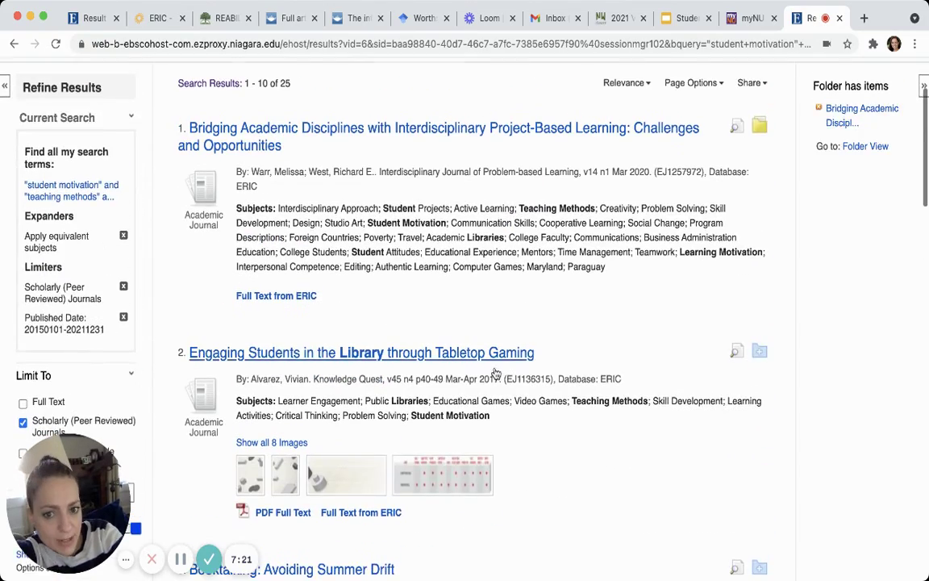
{"action": "scroll", "coordinate": [495, 373], "scroll_direction": "down", "scroll_amount": 3}
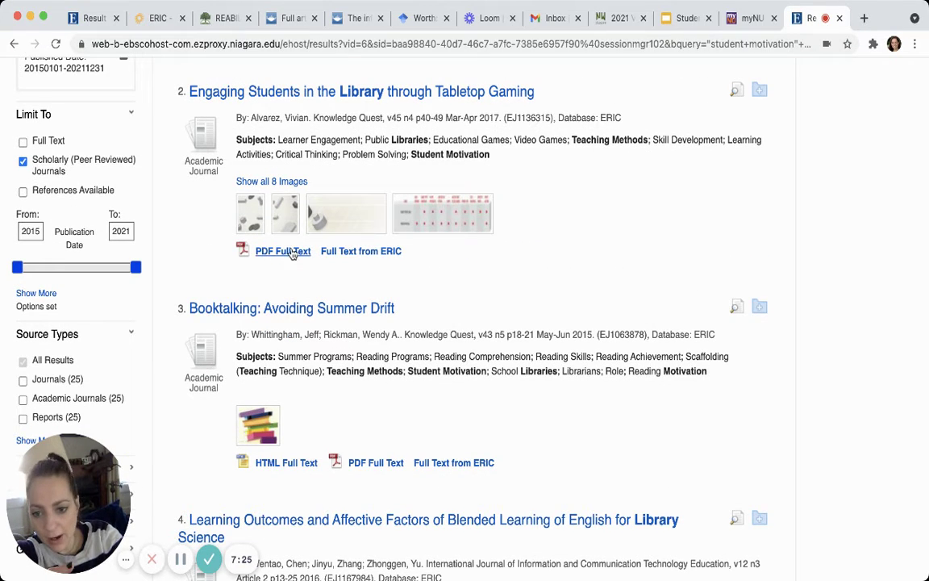
{"action": "scroll", "coordinate": [312, 384], "scroll_direction": "down", "scroll_amount": 1}
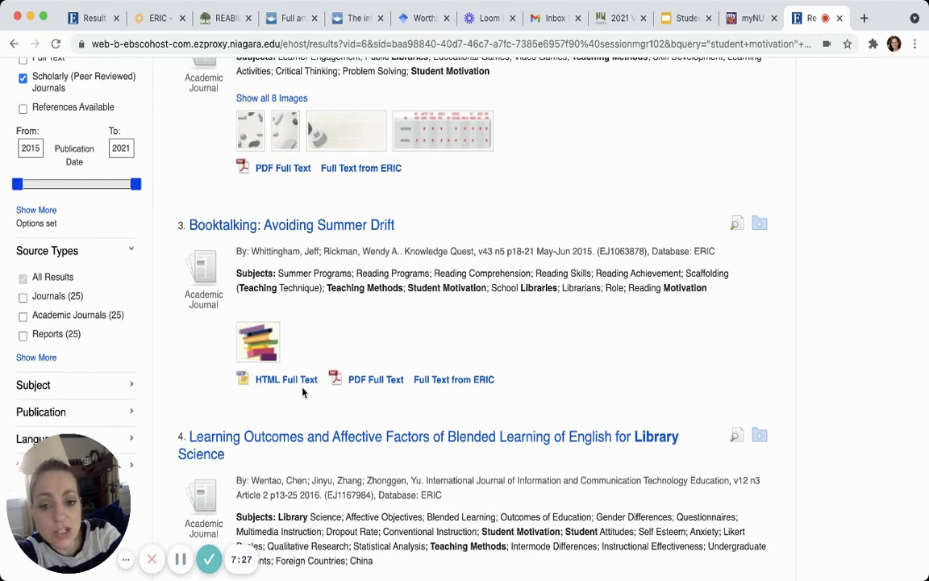
{"action": "scroll", "coordinate": [398, 418], "scroll_direction": "down", "scroll_amount": 3}
{"action": "scroll", "coordinate": [399, 418], "scroll_direction": "down", "scroll_amount": 1}
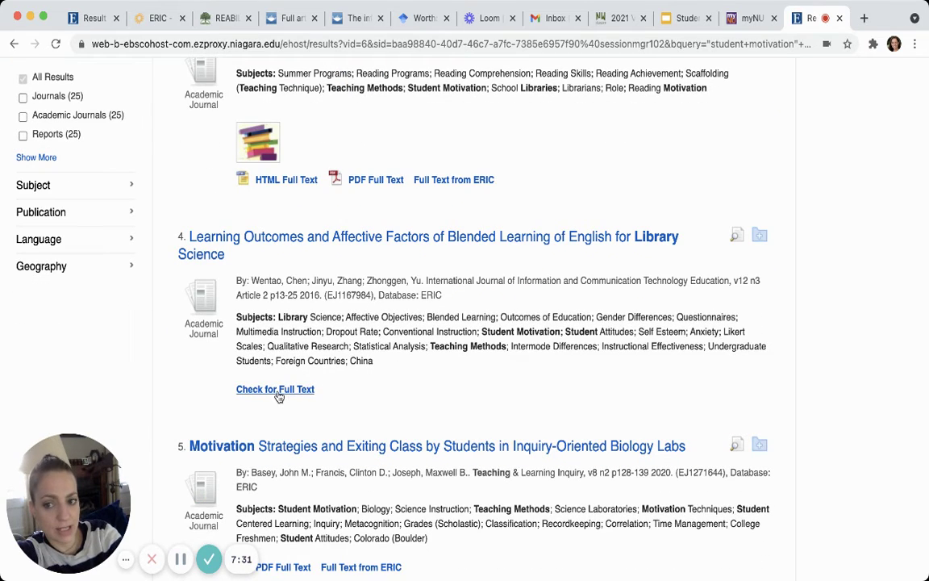
{"action": "scroll", "coordinate": [275, 391], "scroll_direction": "up", "scroll_amount": 5}
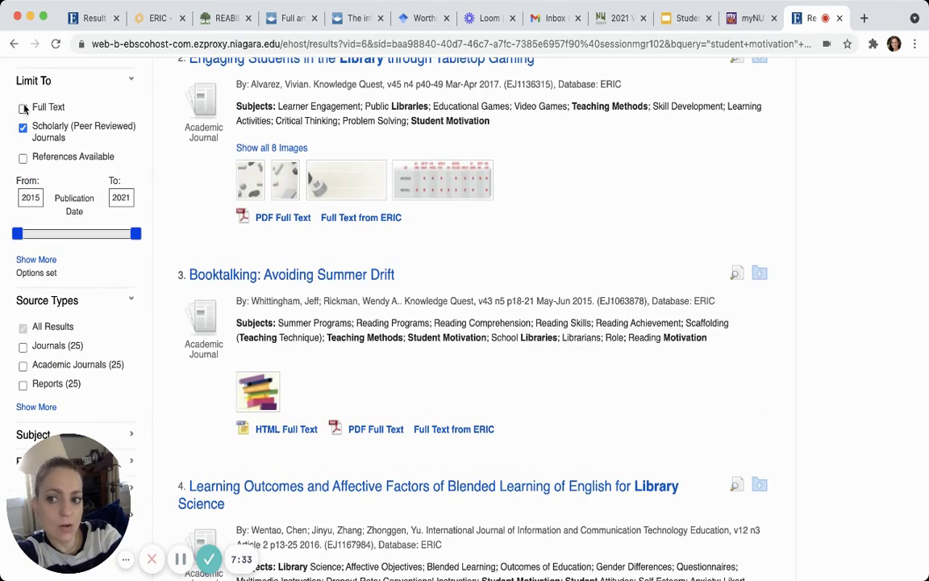
{"action": "scroll", "coordinate": [285, 325], "scroll_direction": "down", "scroll_amount": 4}
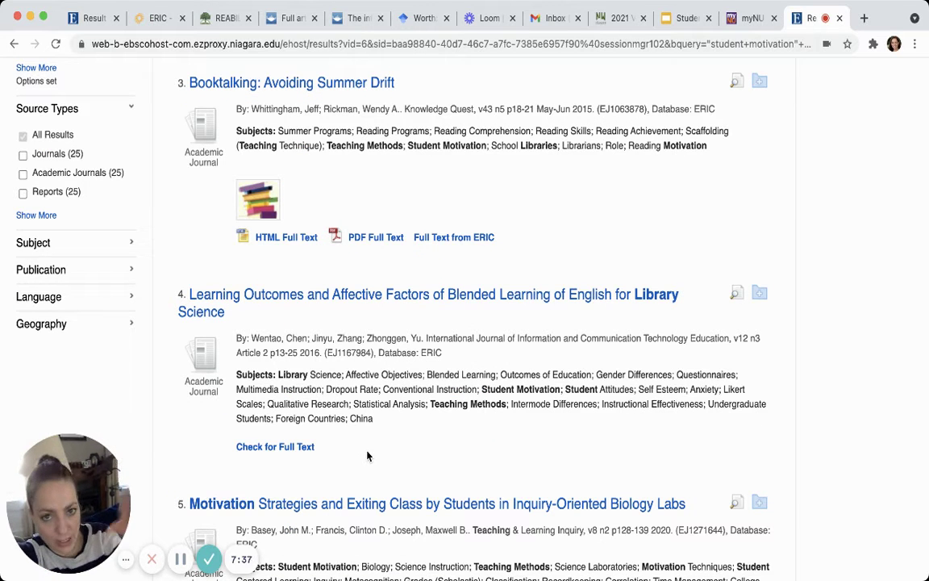
Check for full text of the article on blended learning of English for Library Science and follow its article link to Gale Academic OneFile
{"action": "left_click", "coordinate": [298, 448]}
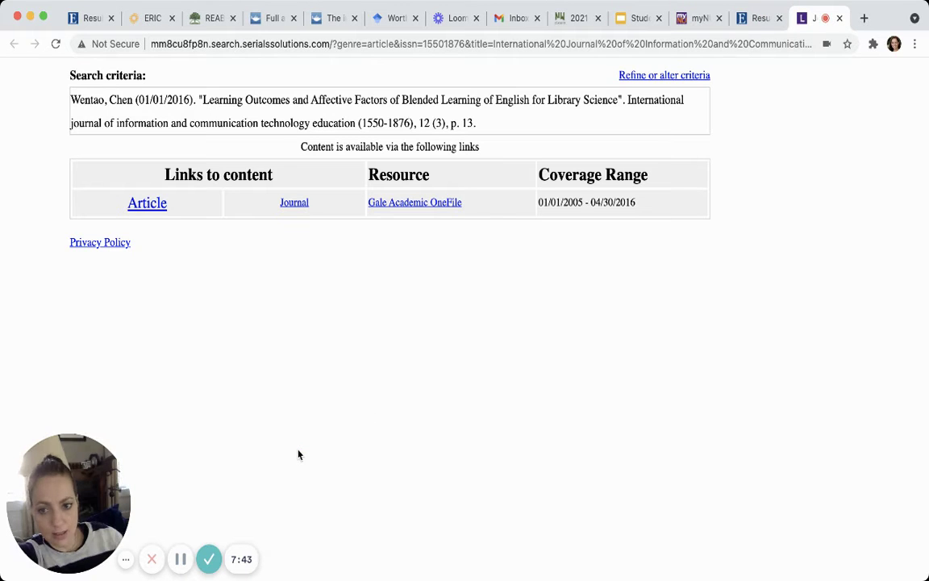
{"action": "left_click", "coordinate": [149, 208]}
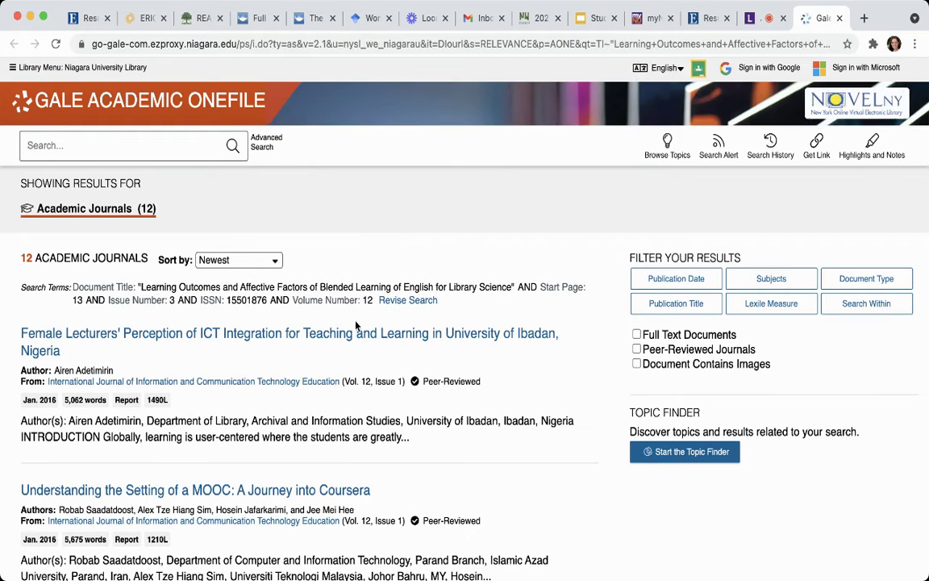
{"action": "scroll", "coordinate": [356, 326], "scroll_direction": "down", "scroll_amount": 3}
{"action": "scroll", "coordinate": [355, 326], "scroll_direction": "down", "scroll_amount": 2}
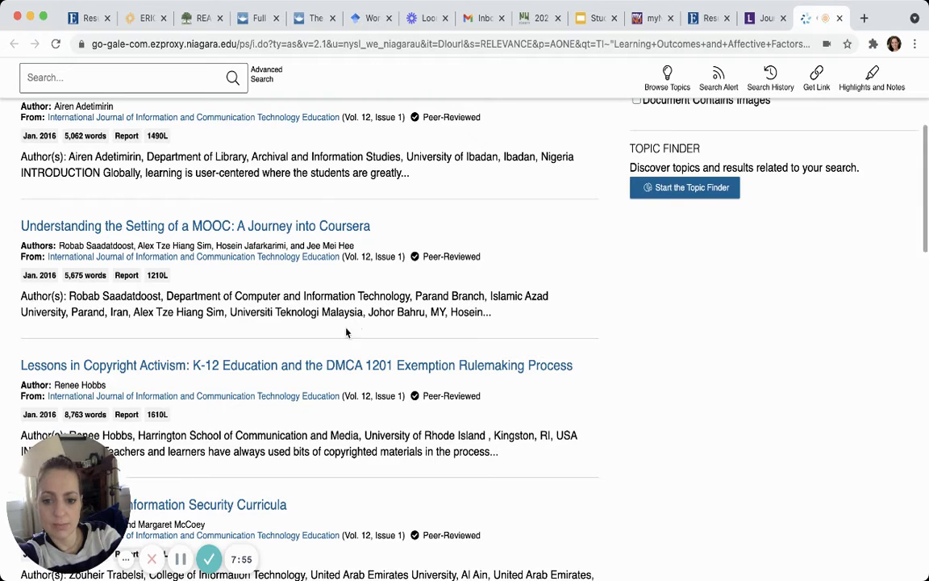
{"action": "scroll", "coordinate": [327, 373], "scroll_direction": "up", "scroll_amount": 5}
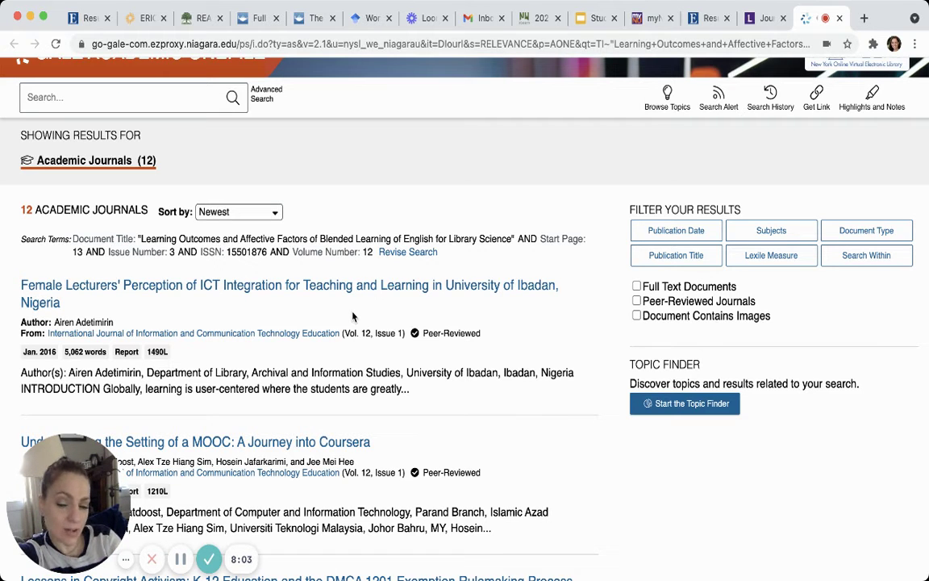
Return to the ERIC results and open the detailed record of the article on blended learning of English for Library Science
{"action": "scroll", "coordinate": [352, 316], "scroll_direction": "up", "scroll_amount": 1}
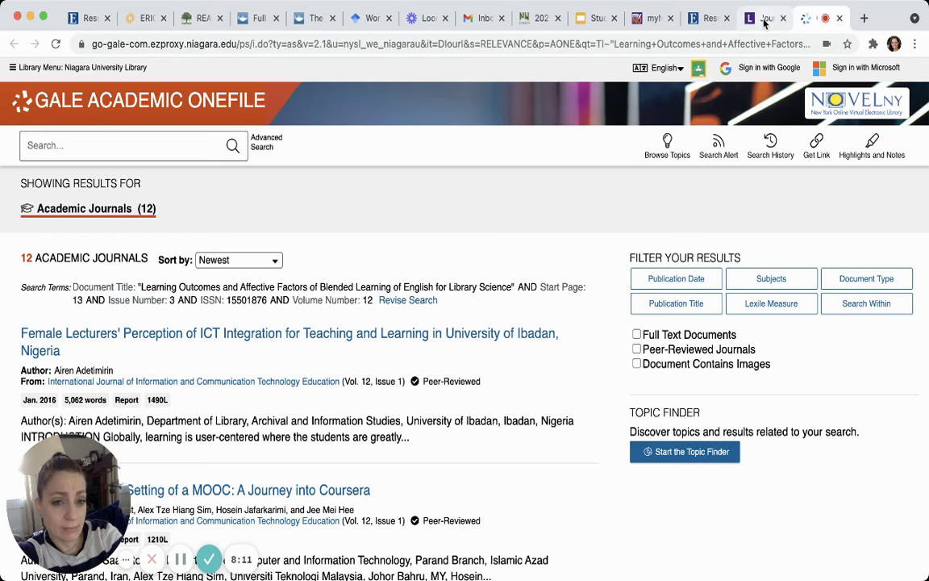
{"action": "left_click", "coordinate": [703, 17]}
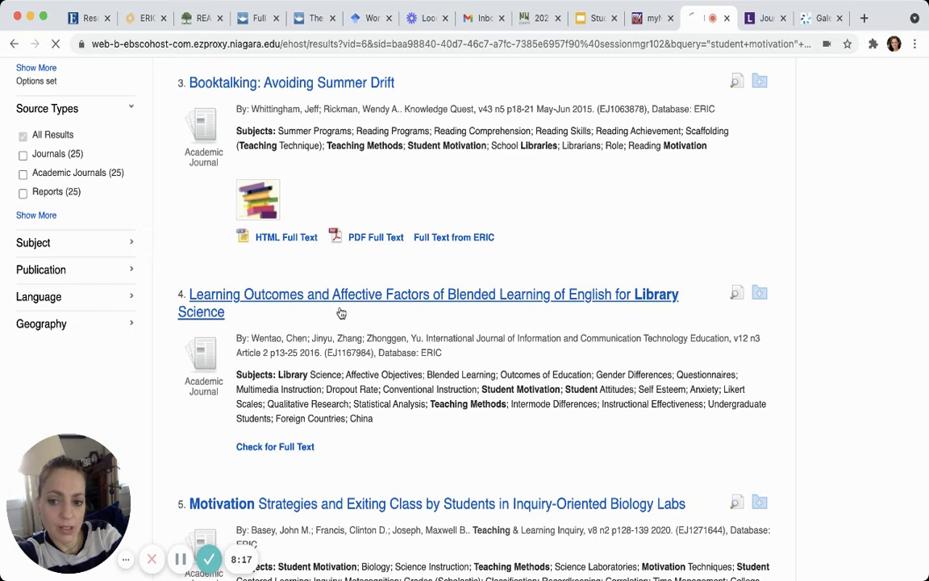
{"action": "left_click", "coordinate": [400, 313]}
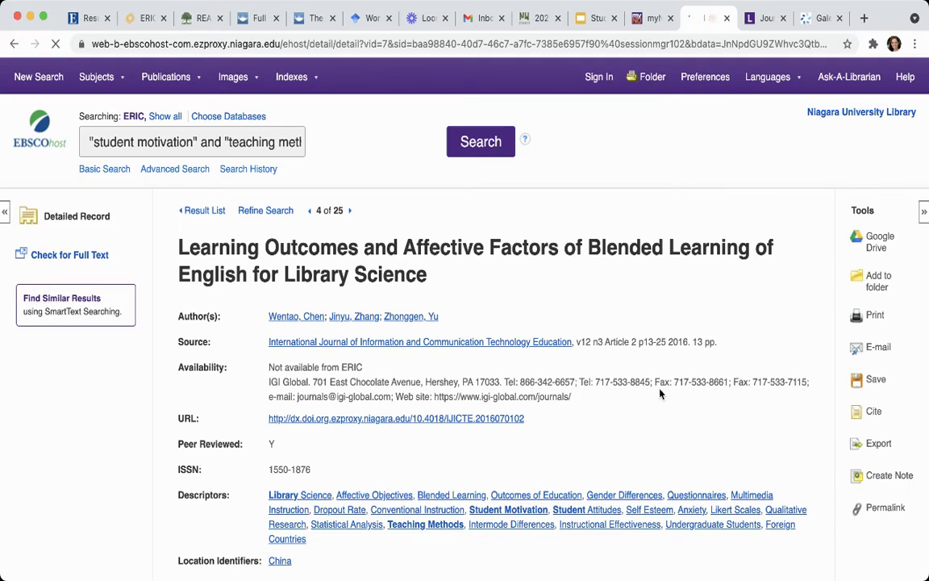
Display the citation formats for the article and select the full text of its APA 7th Edition reference
{"action": "left_click", "coordinate": [874, 412]}
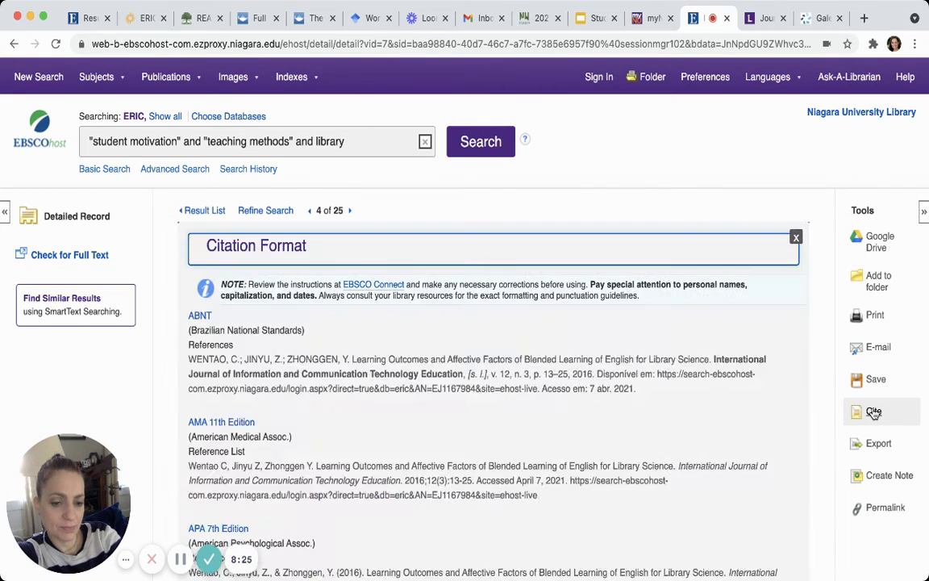
{"action": "scroll", "coordinate": [423, 390], "scroll_direction": "down", "scroll_amount": 3}
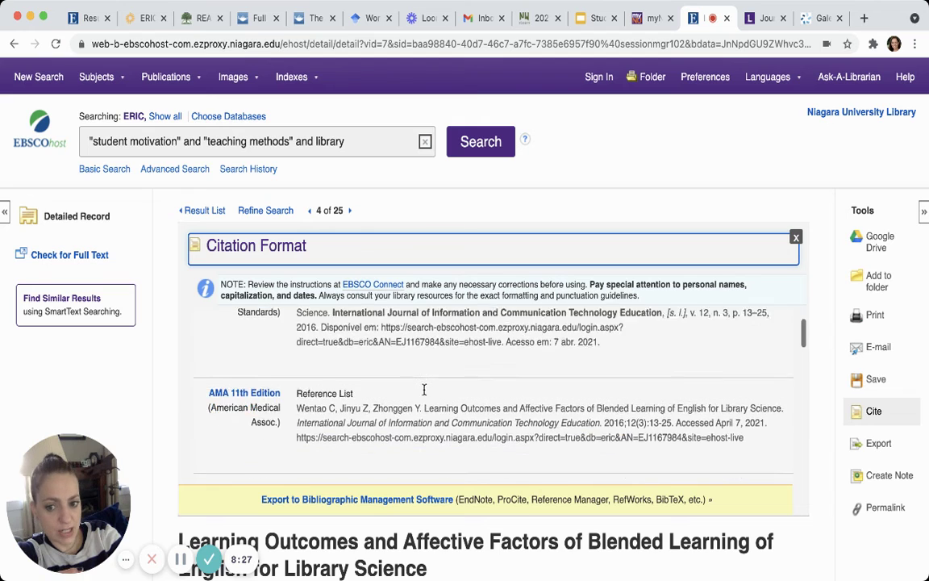
{"action": "scroll", "coordinate": [423, 389], "scroll_direction": "down", "scroll_amount": 2}
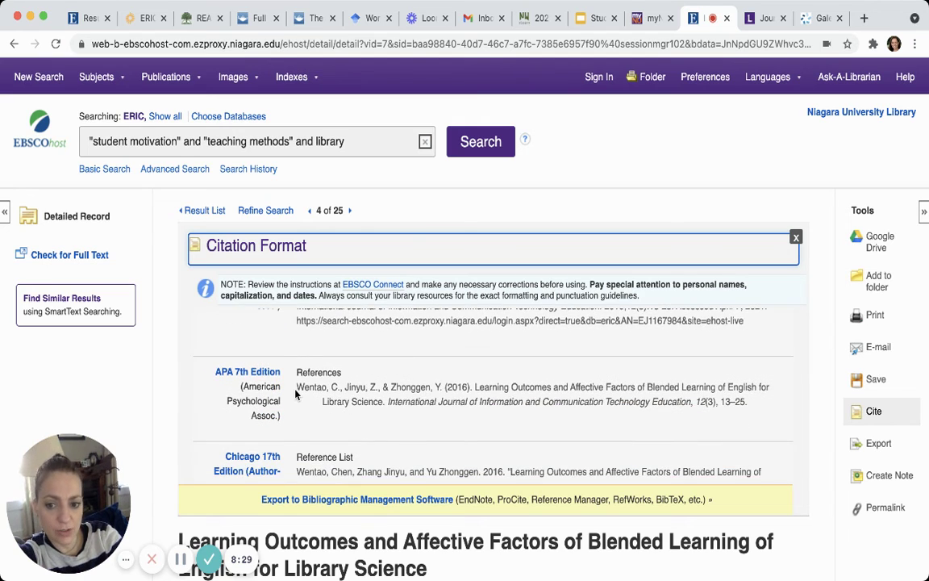
{"action": "left_click_drag", "start_coordinate": [297, 388], "coordinate": [728, 413]}
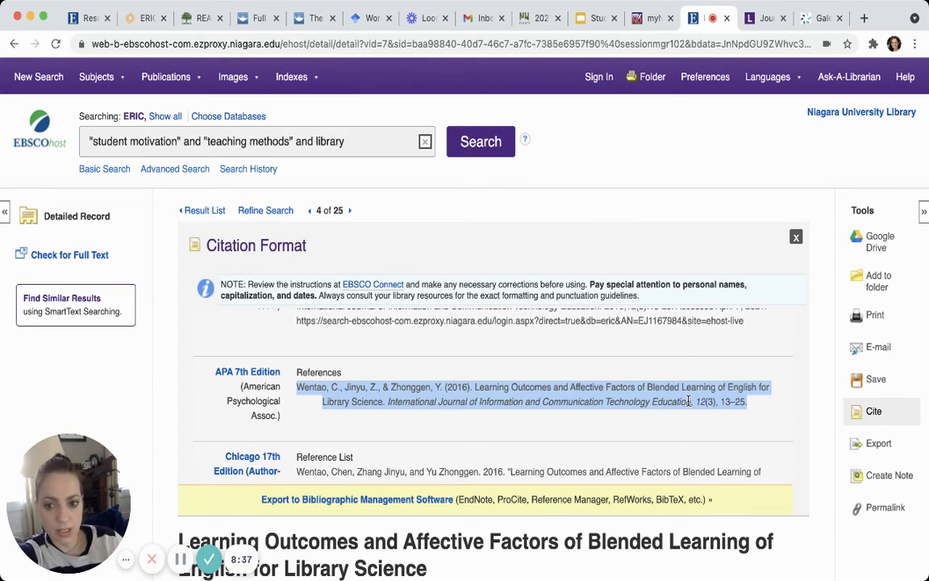
{"action": "scroll", "coordinate": [227, 377], "scroll_direction": "down", "scroll_amount": 1}
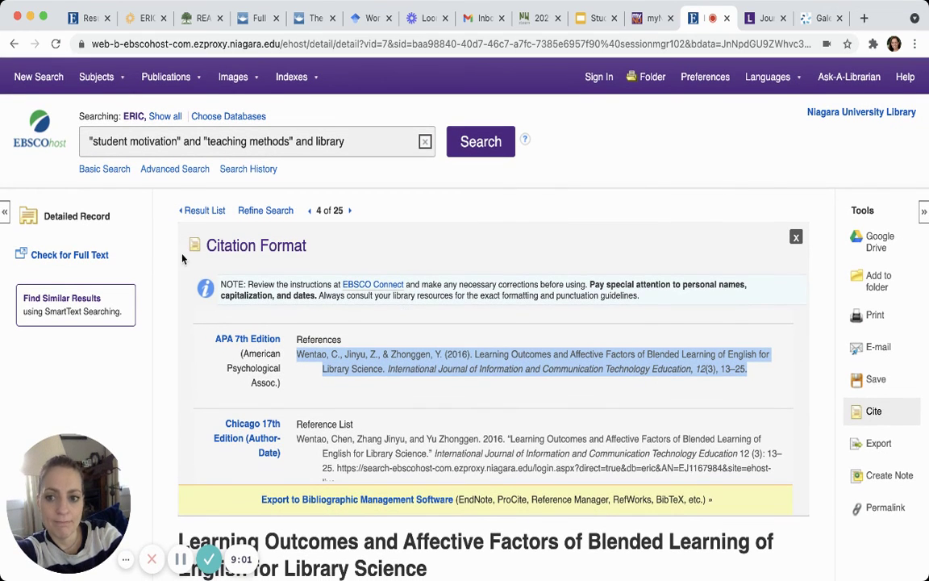
Start e-mailing the article record and enter "dfv" as a placeholder recipient
{"action": "mouse_move", "coordinate": [71, 87]}
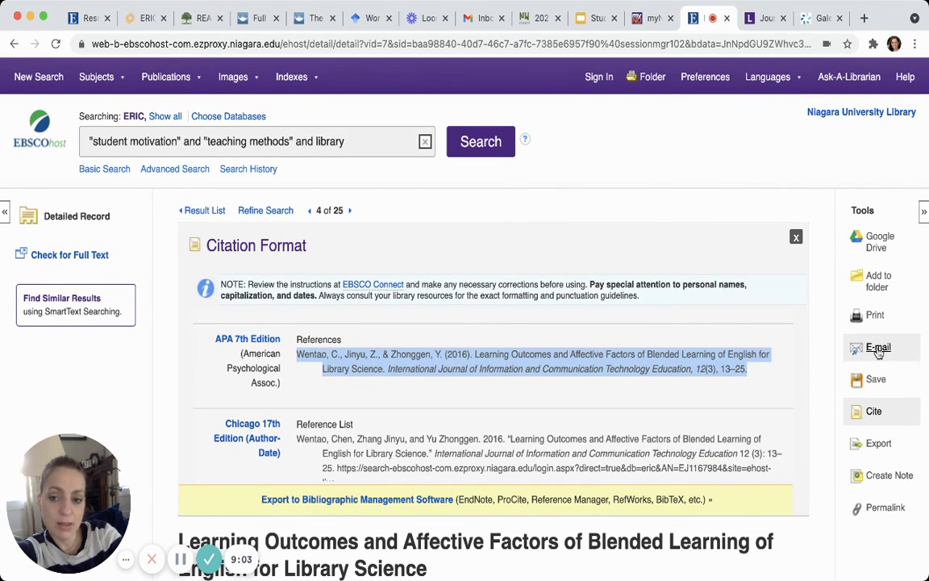
{"action": "left_click", "coordinate": [865, 347]}
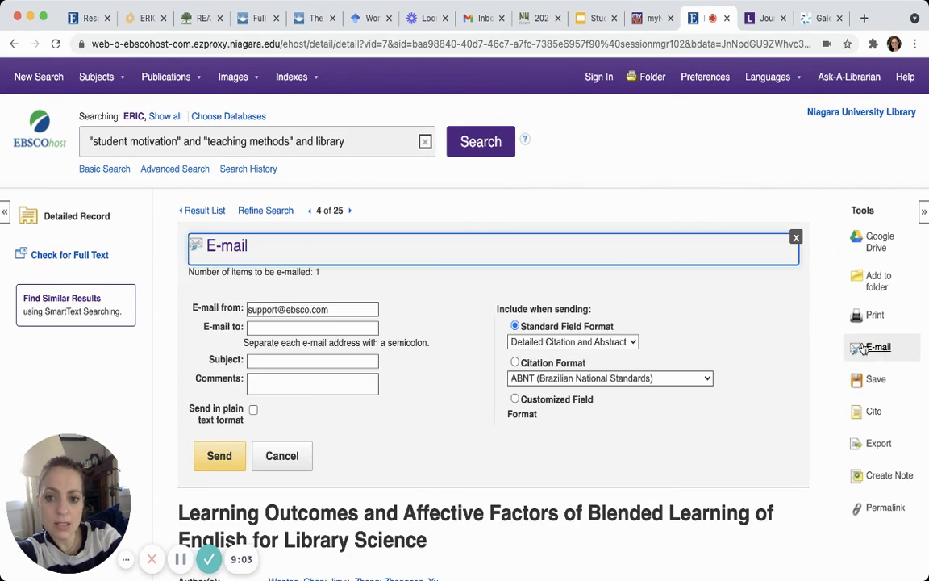
{"action": "left_click", "coordinate": [278, 328]}
{"action": "type", "text": "dfy"}
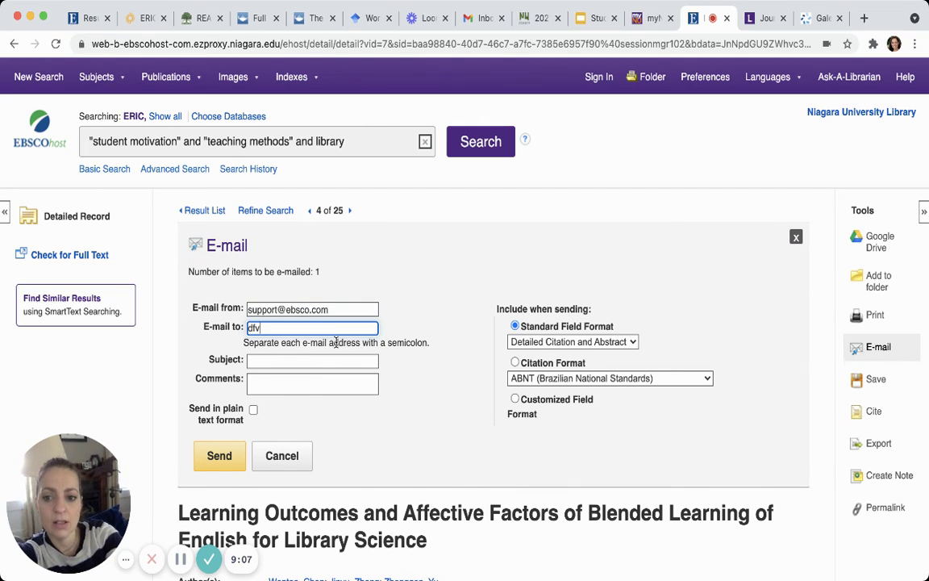
Copy the article's full title from the record into the subject of the e-mail
{"action": "left_click", "coordinate": [297, 360]}
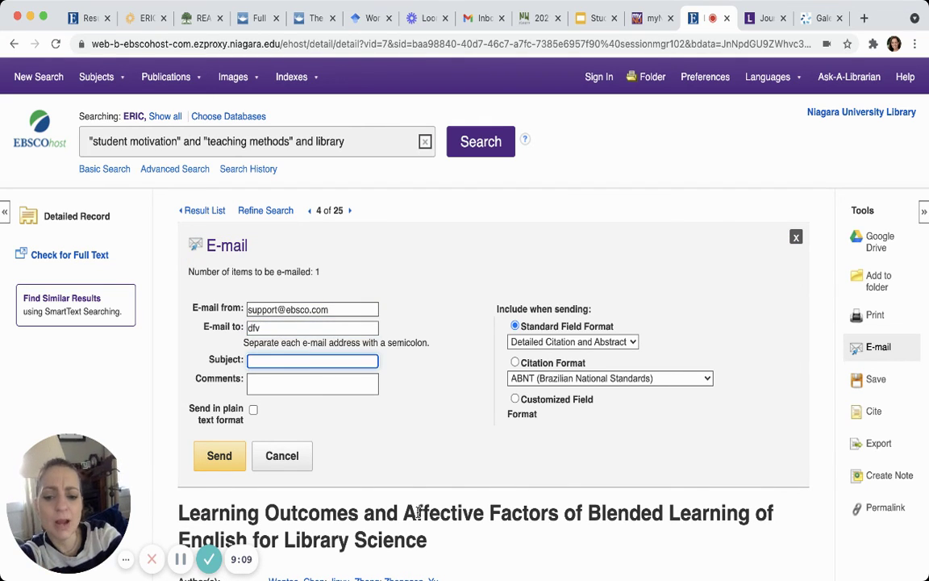
{"action": "left_click_drag", "start_coordinate": [429, 542], "coordinate": [181, 511]}
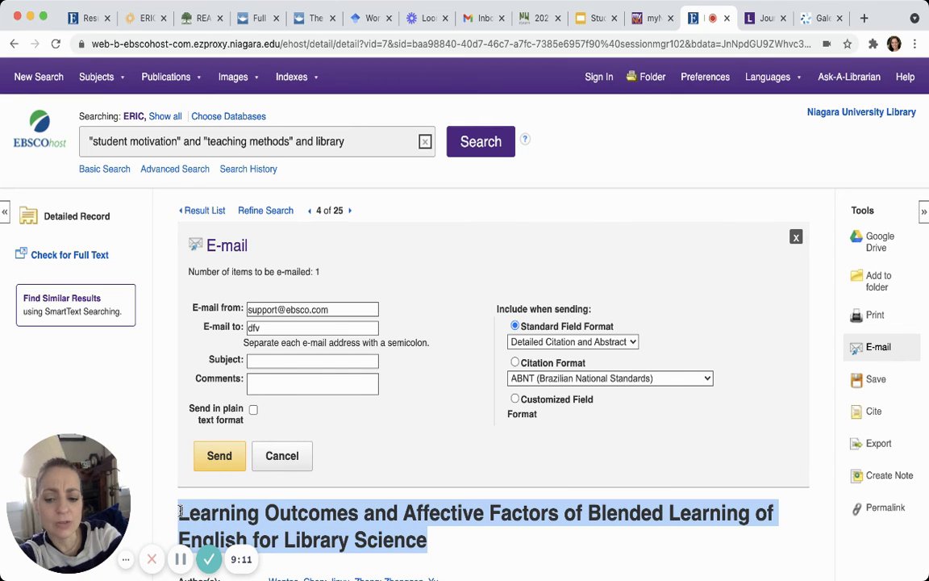
{"action": "key", "text": "super+c"}
{"action": "left_click", "coordinate": [256, 363]}
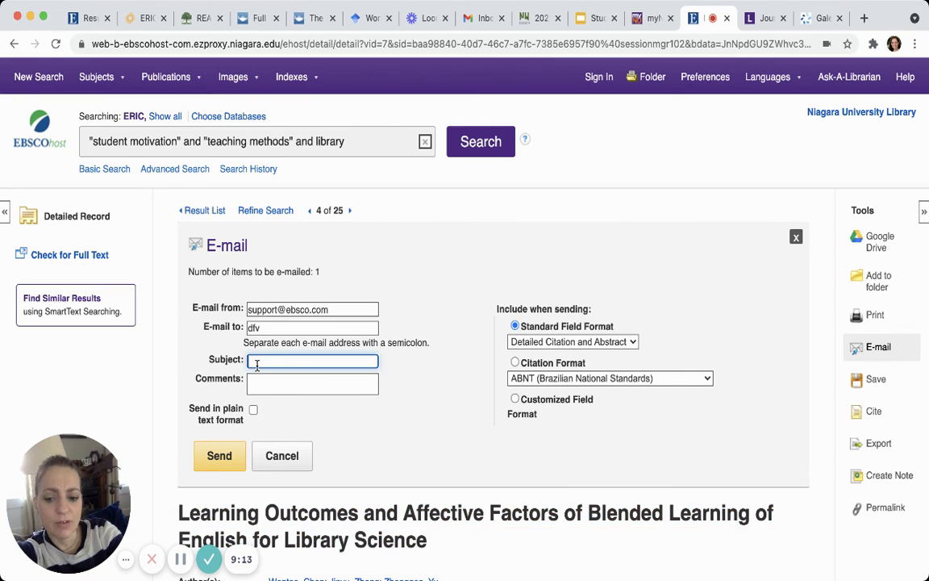
{"action": "key", "text": "super+v"}
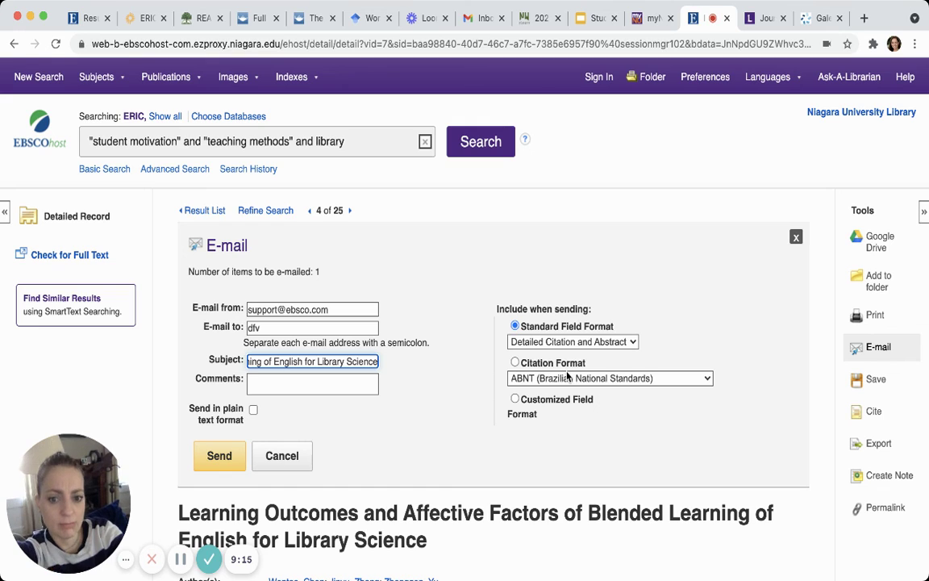
Set the e-mail to include the citation in APA 7th Edition format, and go back from the form without sending it
{"action": "left_click", "coordinate": [516, 363]}
{"action": "left_click", "coordinate": [575, 377]}
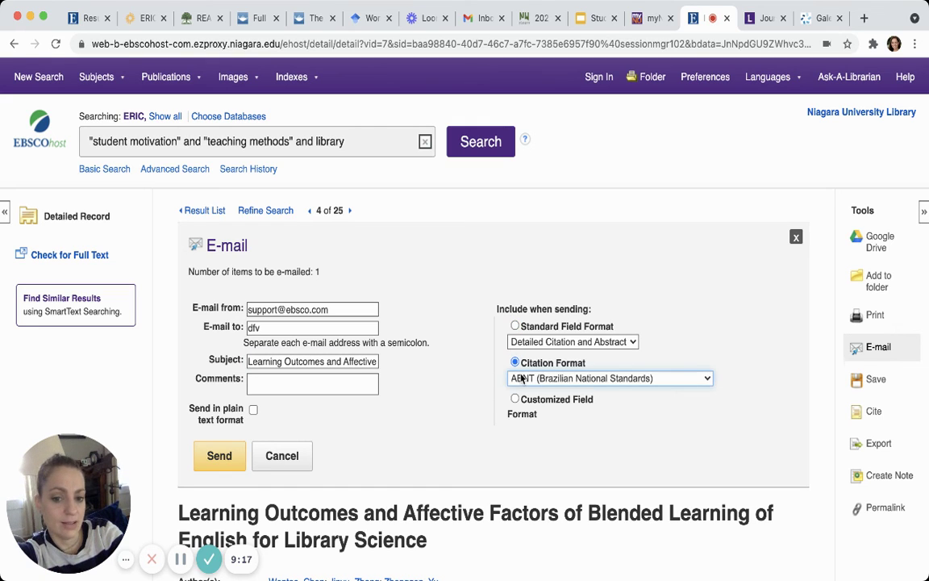
{"action": "left_click", "coordinate": [529, 413]}
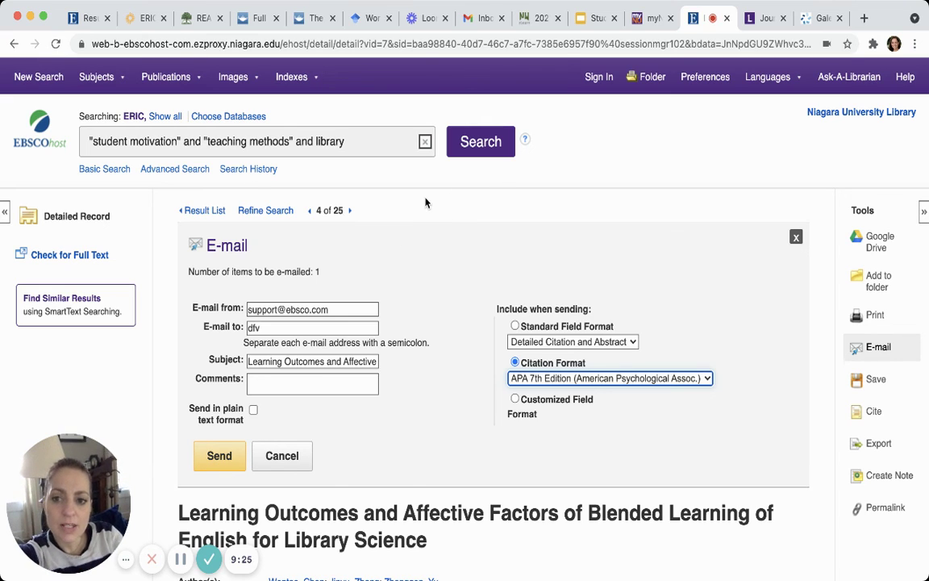
{"action": "left_click", "coordinate": [13, 45]}
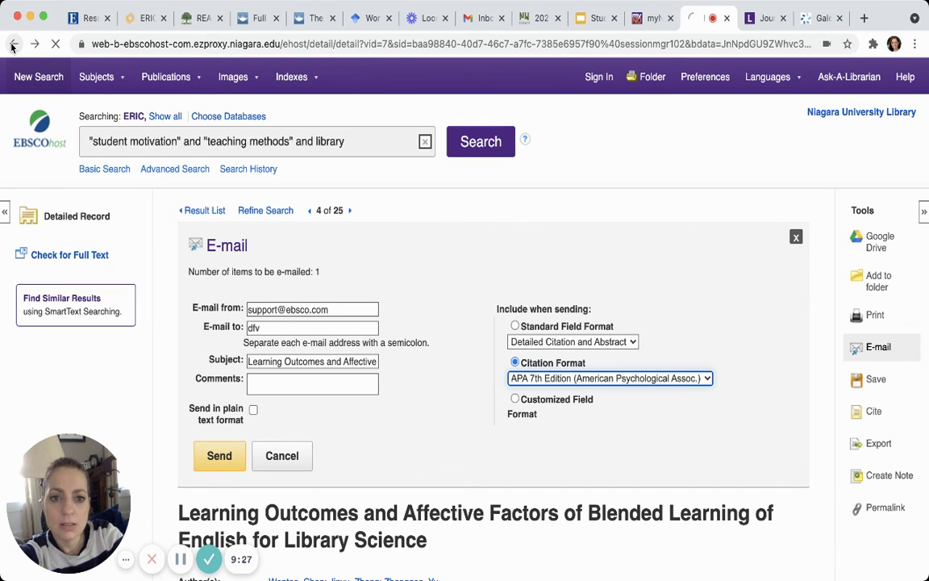